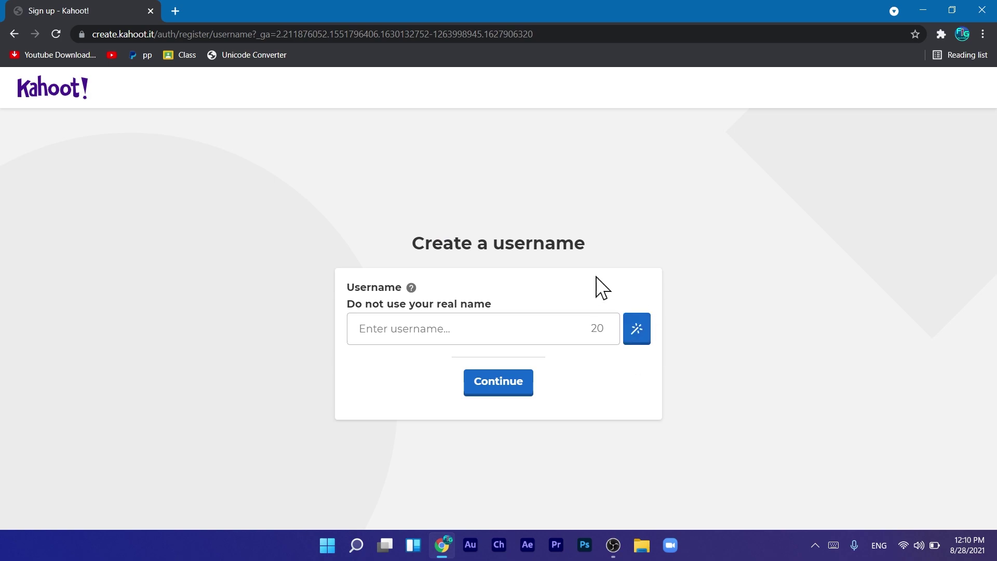
- Generate a random username for the new account and continue to the sign-up options
{"action": "left_click", "coordinate": [647, 338]}
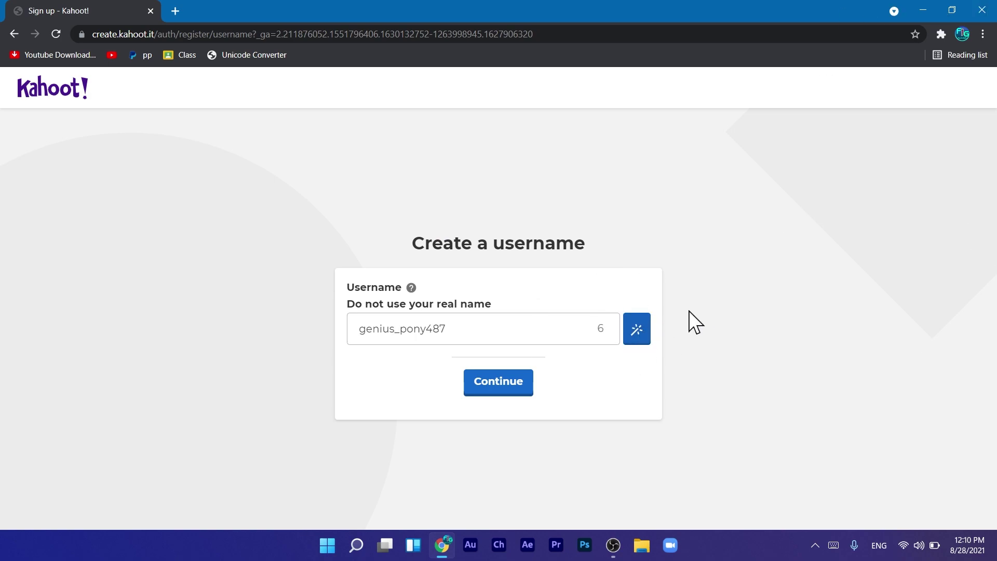
{"action": "double_click", "coordinate": [497, 338]}
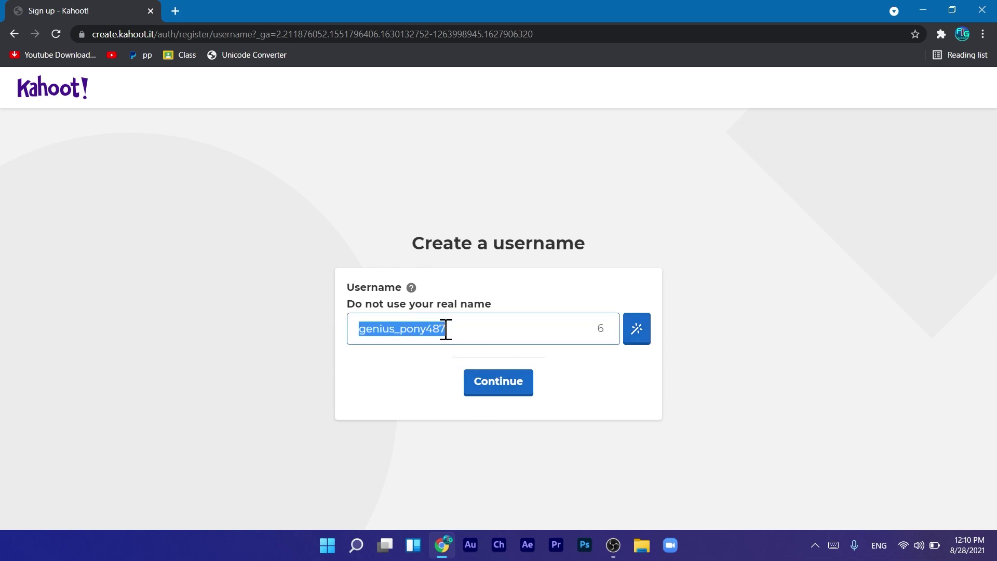
{"action": "left_click", "coordinate": [403, 339]}
{"action": "left_click", "coordinate": [500, 386]}
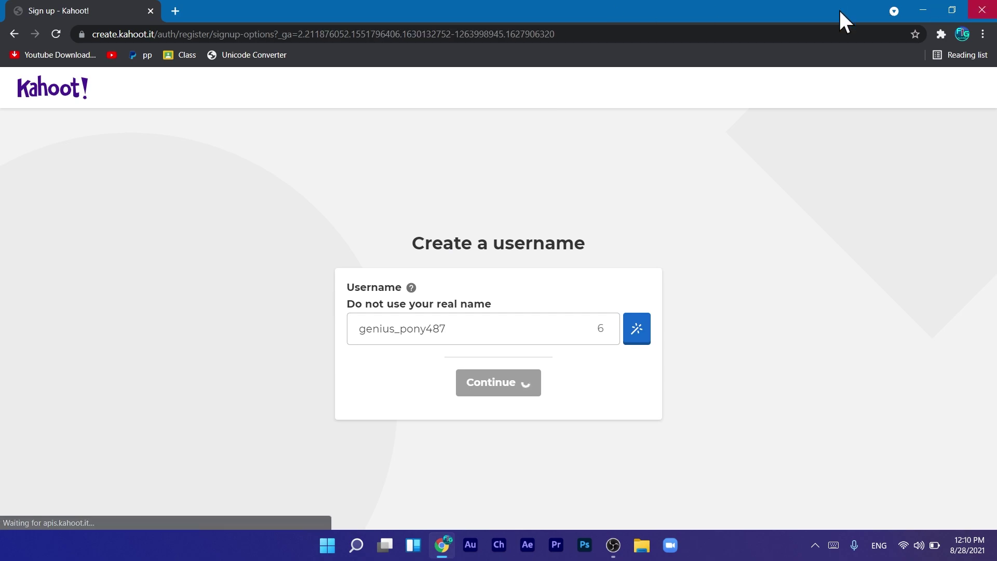
- Review the available sign-up methods and sign up for the account with Google
{"action": "scroll", "coordinate": [508, 281], "scroll_direction": "down", "scroll_amount": 2}
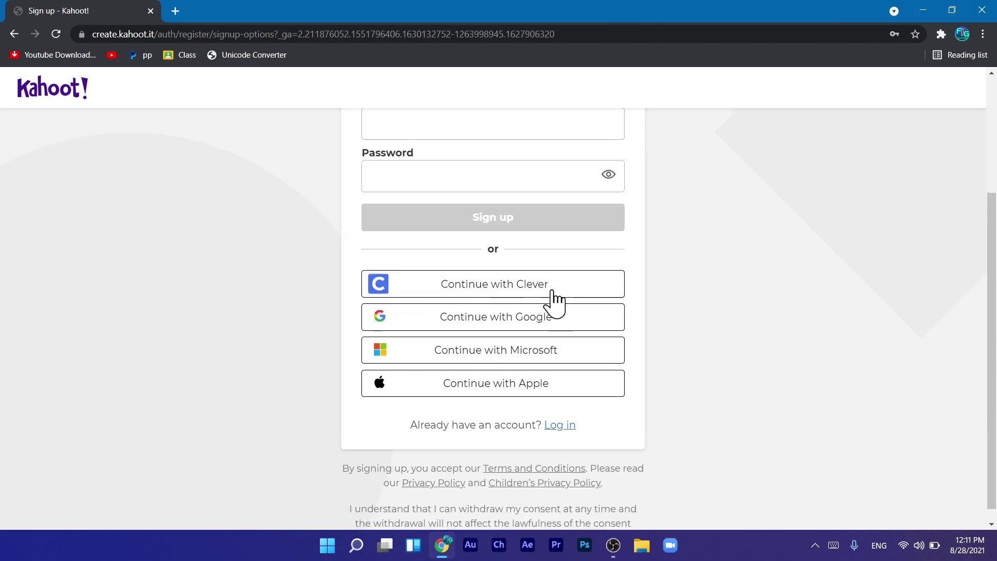
{"action": "scroll", "coordinate": [508, 280], "scroll_direction": "up", "scroll_amount": 3}
{"action": "left_click_drag", "start_coordinate": [407, 134], "coordinate": [634, 305]}
{"action": "left_click", "coordinate": [571, 98]}
{"action": "scroll", "coordinate": [547, 329], "scroll_direction": "down", "scroll_amount": 3}
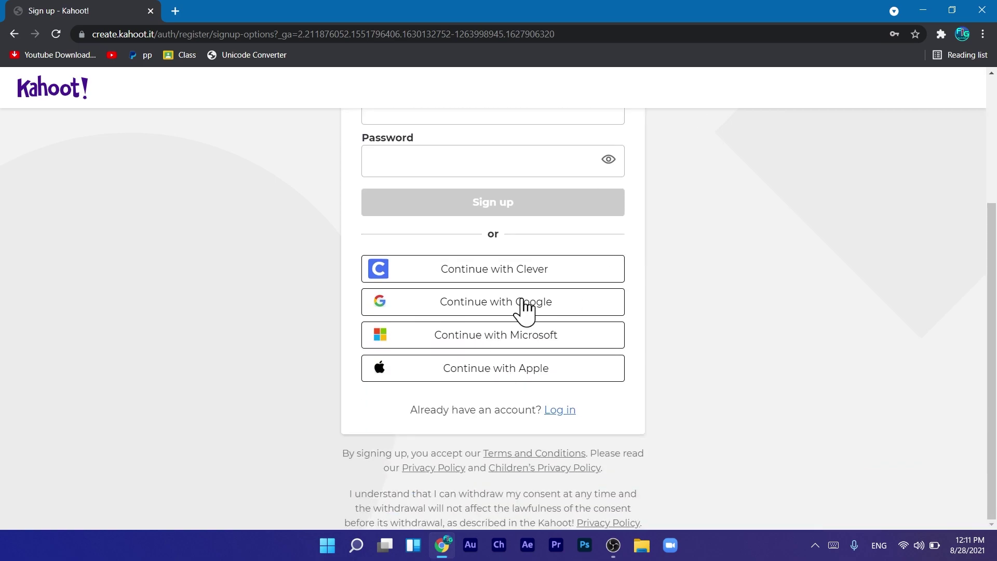
{"action": "scroll", "coordinate": [514, 306], "scroll_direction": "up", "scroll_amount": 2}
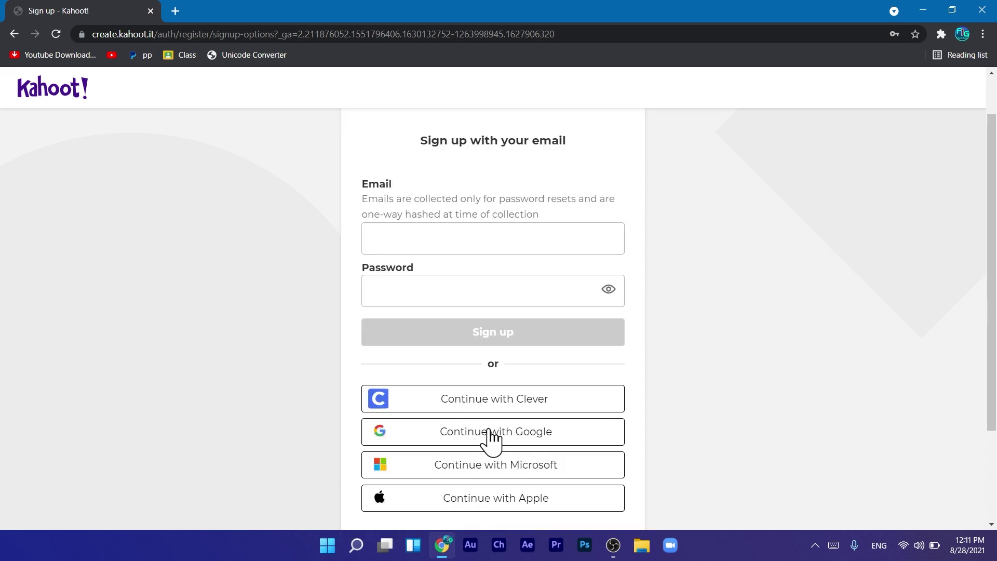
{"action": "left_click", "coordinate": [491, 435]}
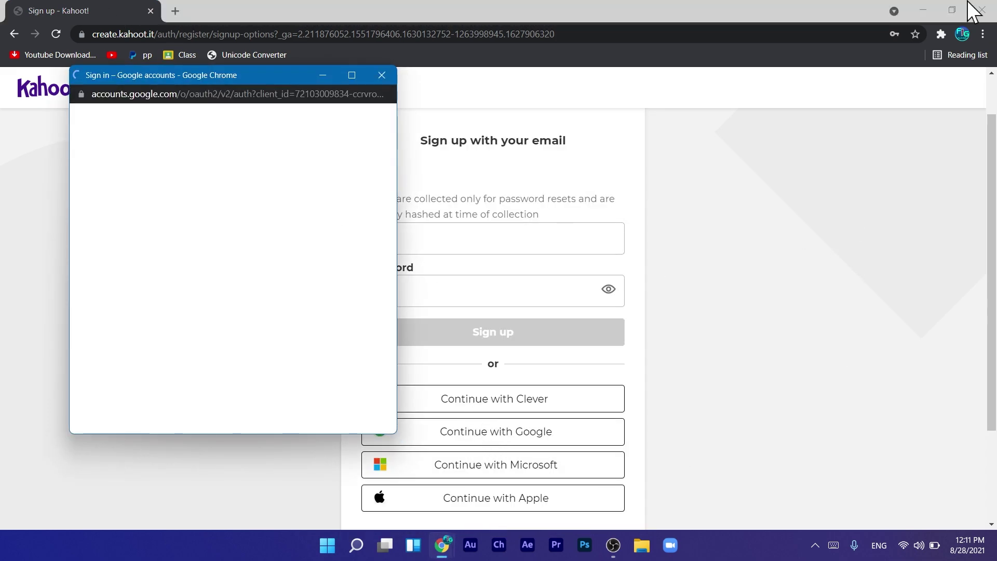
{"action": "left_click_drag", "start_coordinate": [223, 78], "coordinate": [486, 112]}
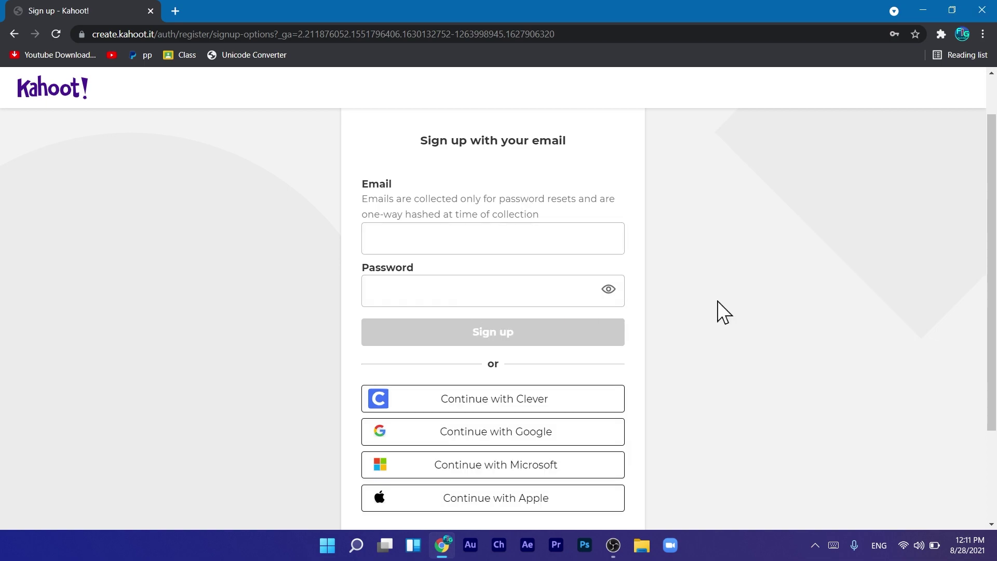
- Look through the Discover page, from the featured kahoots and partner collections down to the popular topics
{"action": "scroll", "coordinate": [718, 301], "scroll_direction": "down", "scroll_amount": 1}
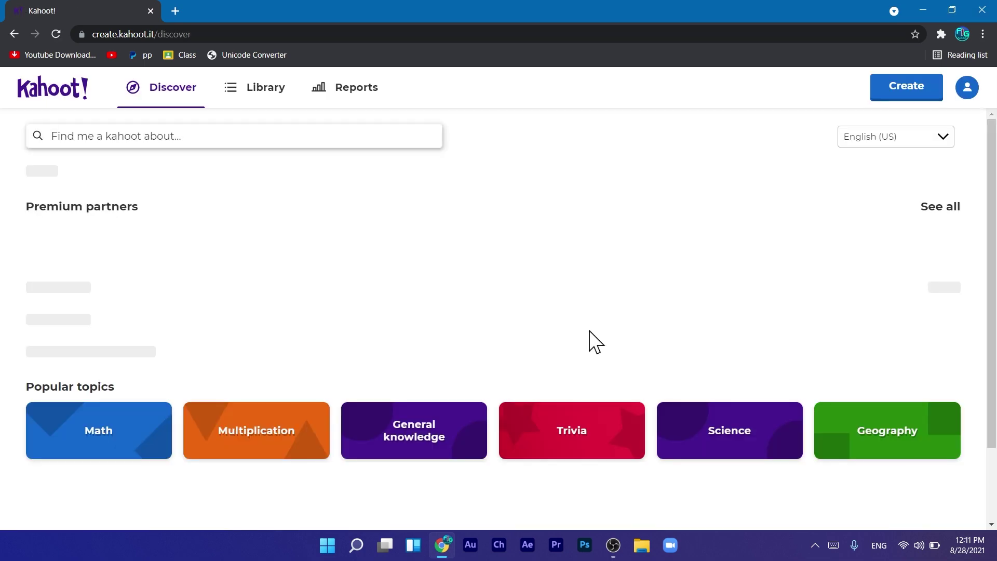
{"action": "scroll", "coordinate": [592, 312], "scroll_direction": "down", "scroll_amount": 1}
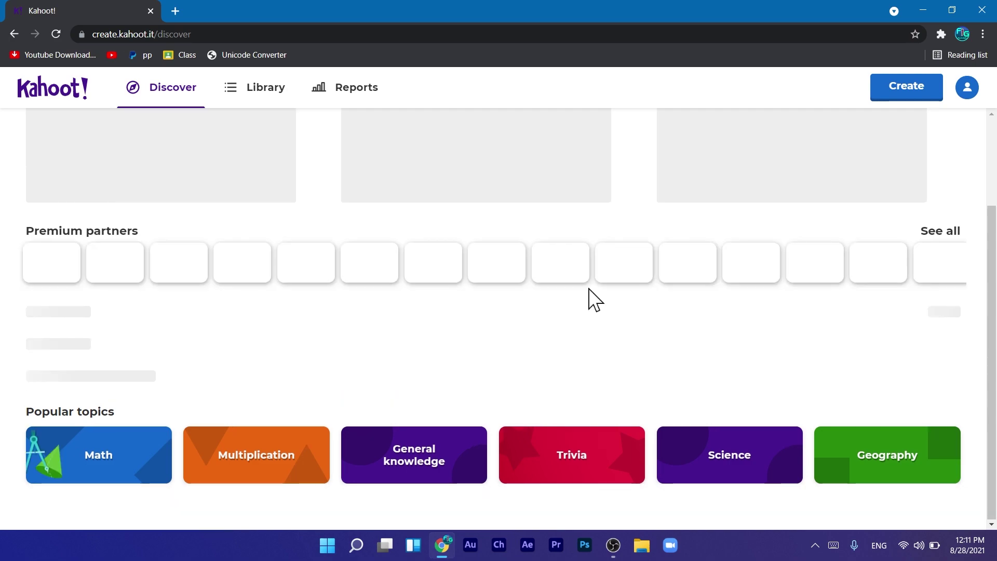
{"action": "scroll", "coordinate": [594, 301], "scroll_direction": "up", "scroll_amount": 2}
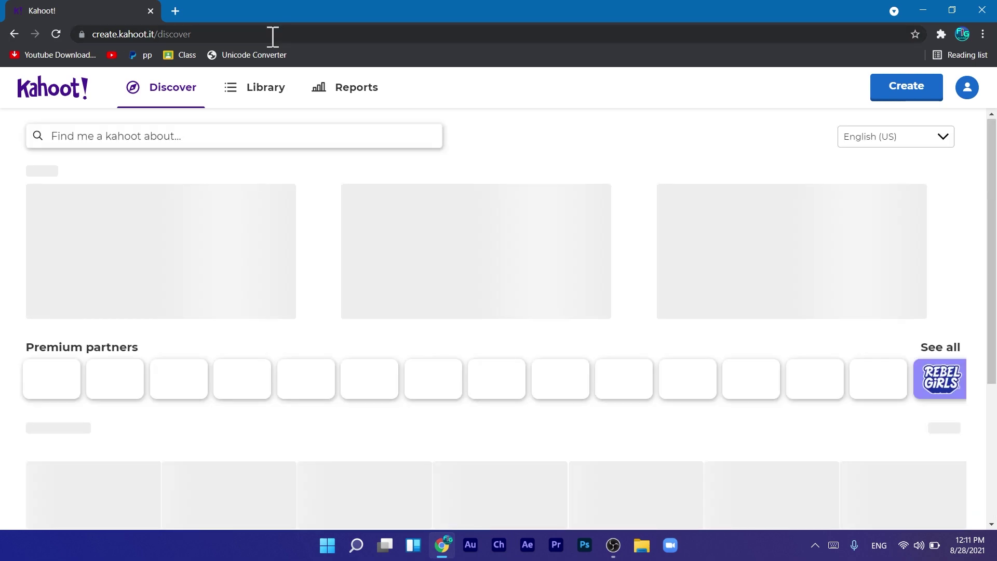
{"action": "scroll", "coordinate": [649, 194], "scroll_direction": "down", "scroll_amount": 8}
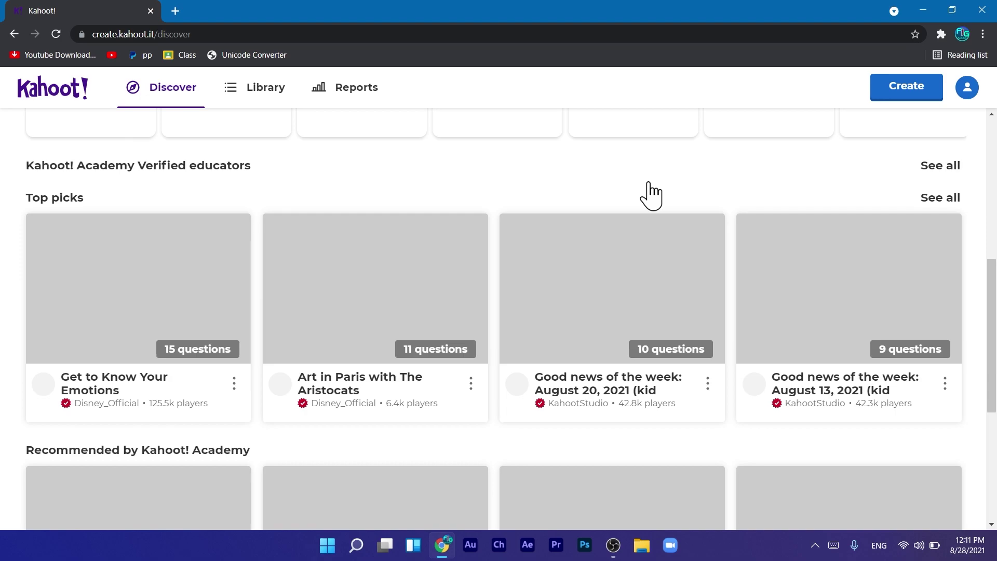
{"action": "scroll", "coordinate": [859, 360], "scroll_direction": "up", "scroll_amount": 3}
{"action": "scroll", "coordinate": [862, 143], "scroll_direction": "up", "scroll_amount": 4}
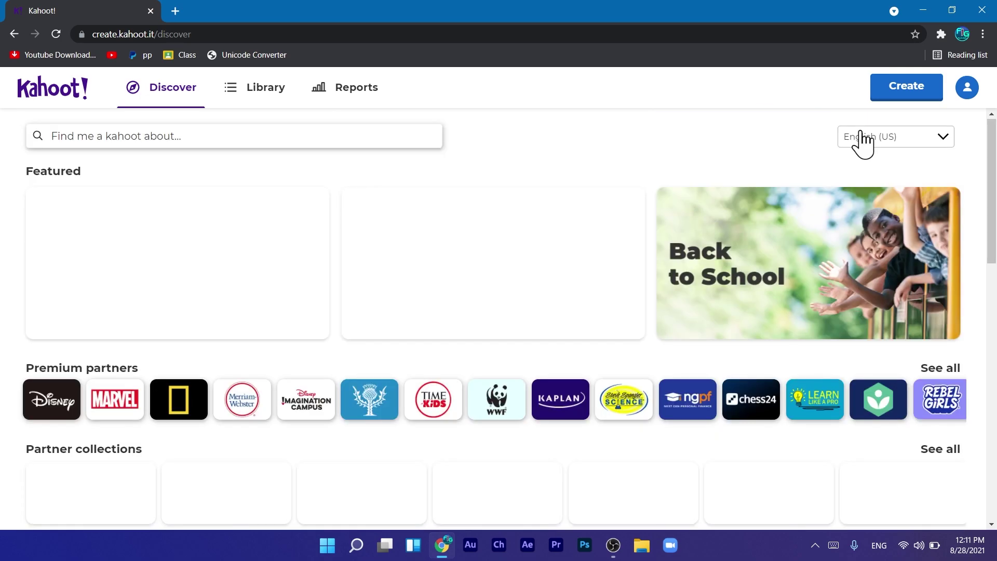
{"action": "scroll", "coordinate": [707, 361], "scroll_direction": "down", "scroll_amount": 6}
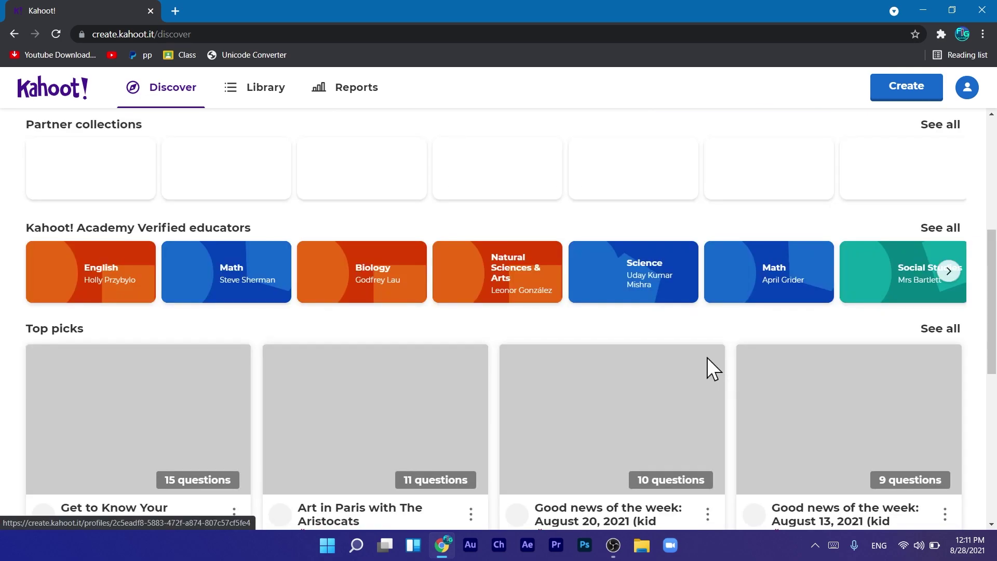
{"action": "scroll", "coordinate": [707, 358], "scroll_direction": "down", "scroll_amount": 4}
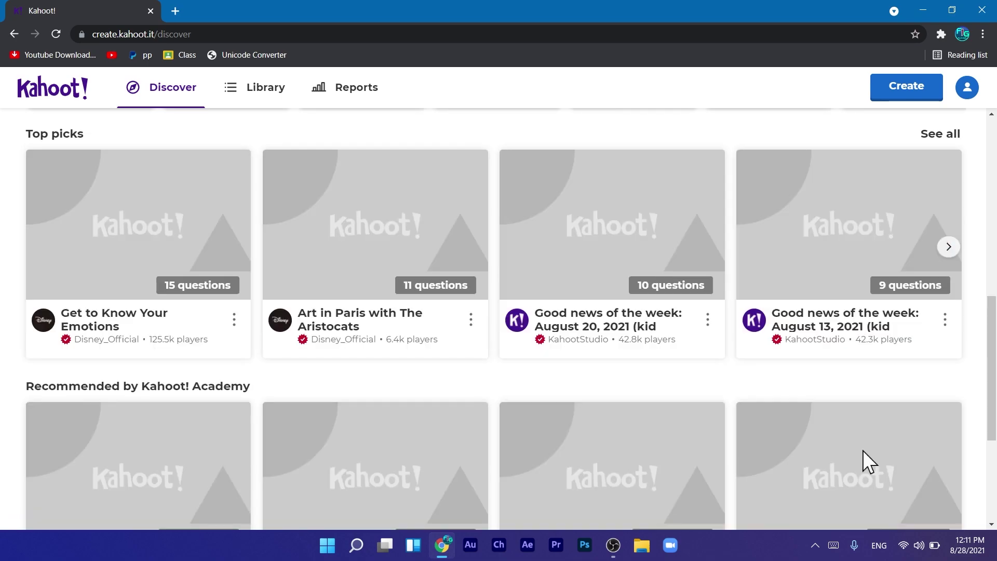
{"action": "scroll", "coordinate": [864, 463], "scroll_direction": "down", "scroll_amount": 4}
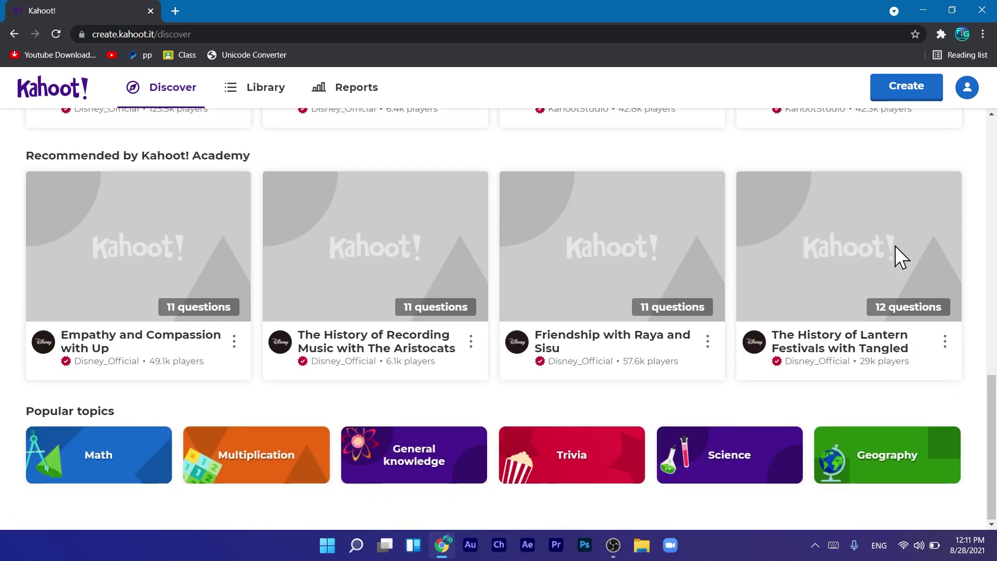
{"action": "scroll", "coordinate": [566, 239], "scroll_direction": "up", "scroll_amount": 7}
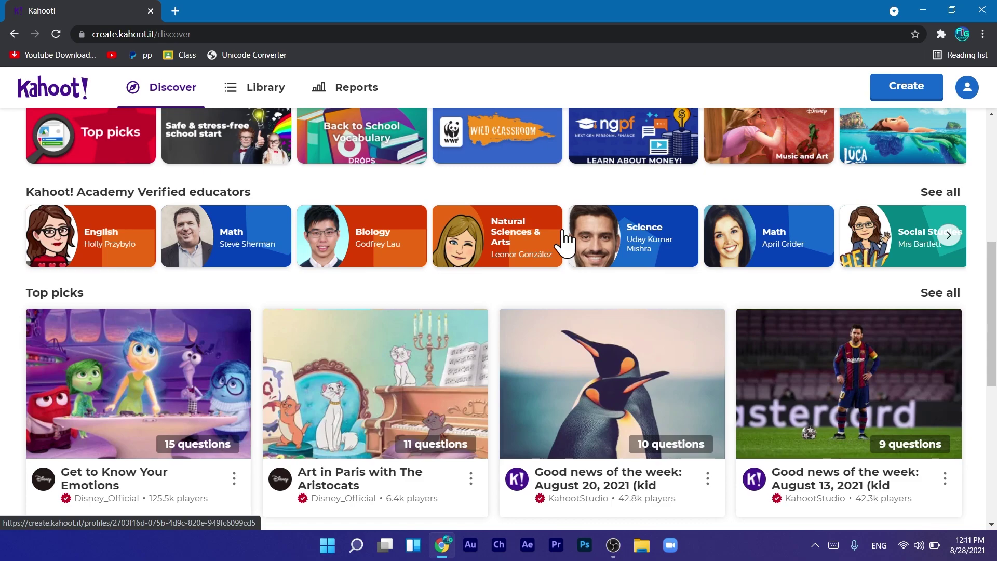
{"action": "scroll", "coordinate": [252, 127], "scroll_direction": "up", "scroll_amount": 4}
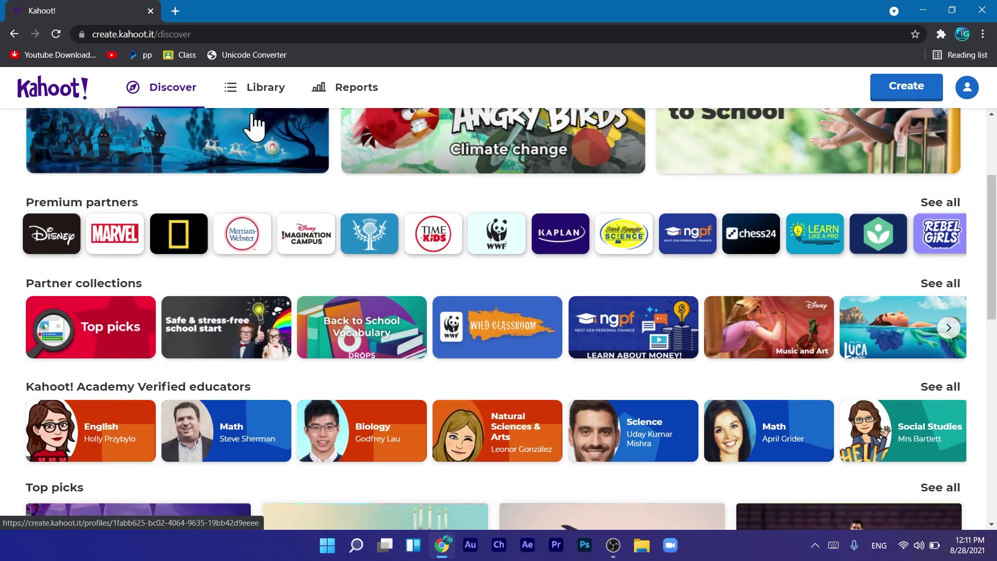
{"action": "scroll", "coordinate": [221, 99], "scroll_direction": "up", "scroll_amount": 3}
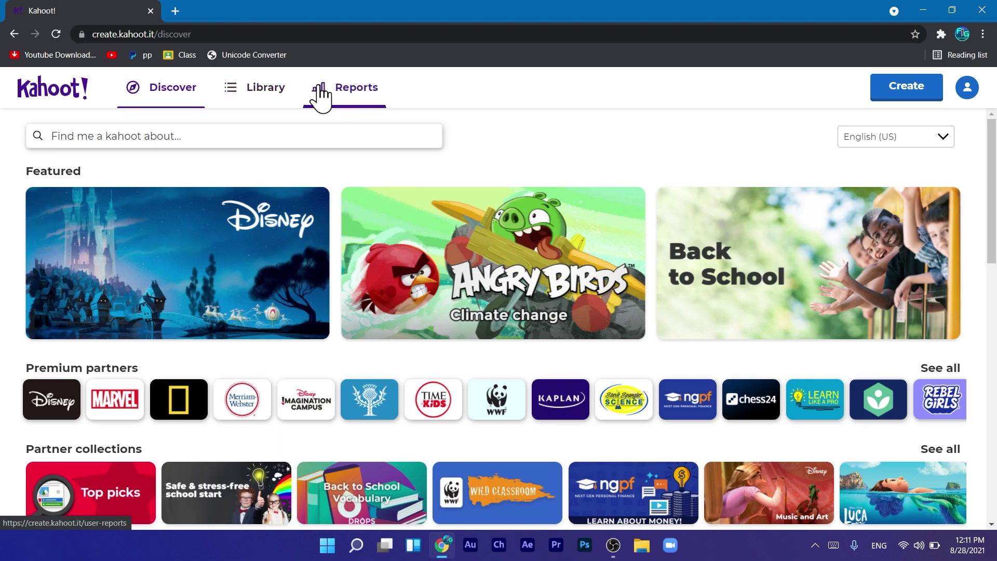
{"action": "left_click", "coordinate": [363, 79]}
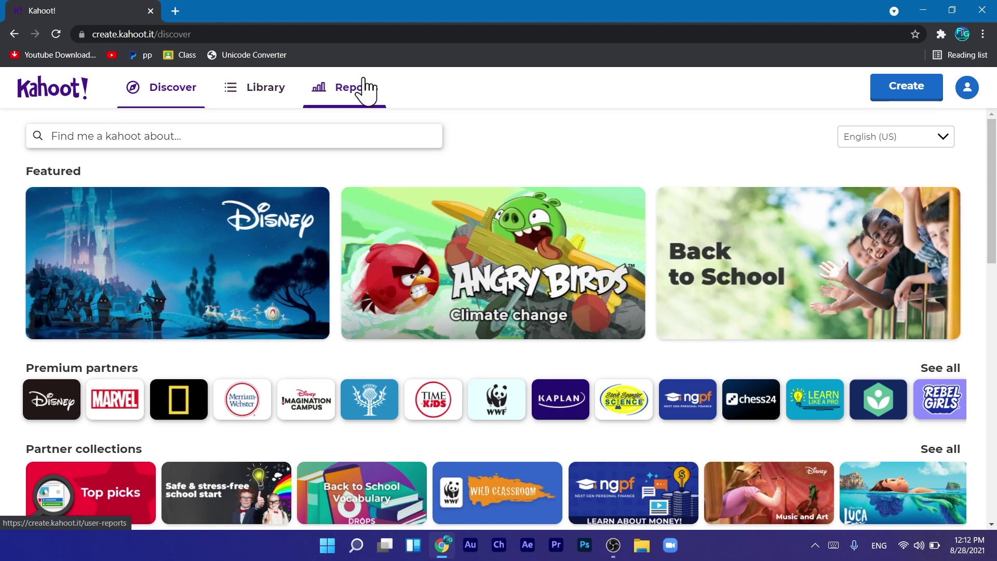
{"action": "scroll", "coordinate": [653, 205], "scroll_direction": "down", "scroll_amount": 5}
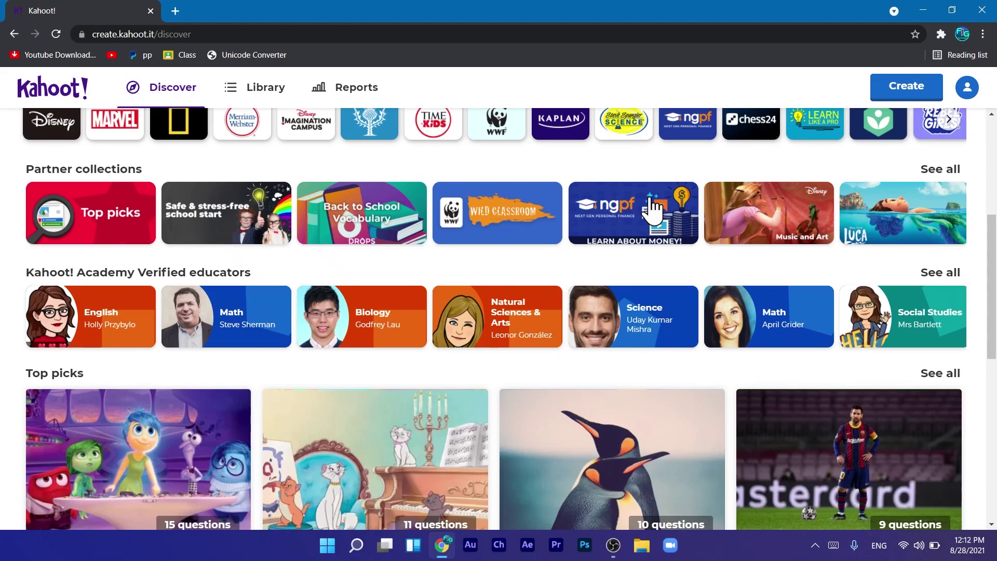
{"action": "scroll", "coordinate": [497, 280], "scroll_direction": "up", "scroll_amount": 5}
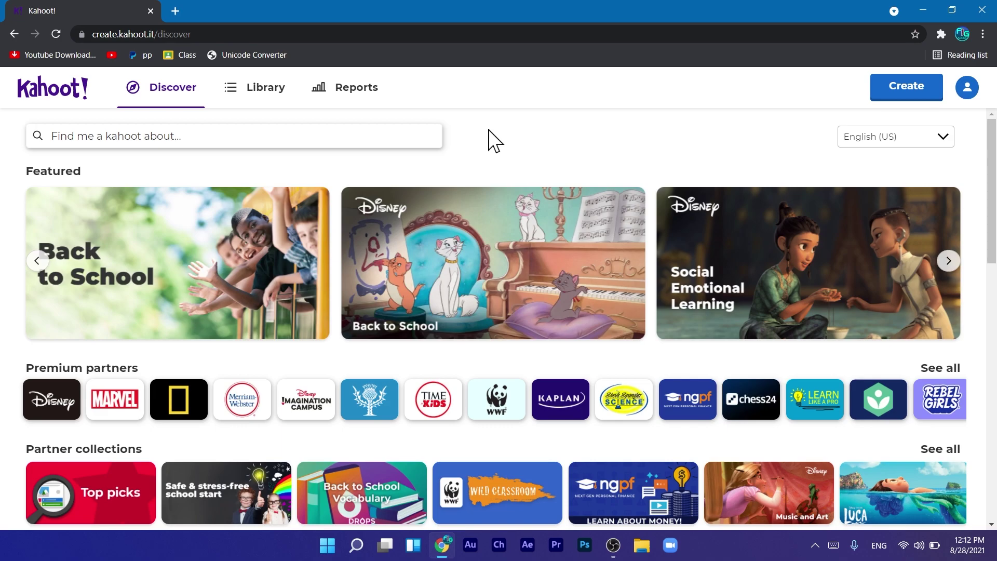
{"action": "scroll", "coordinate": [736, 312], "scroll_direction": "down", "scroll_amount": 8}
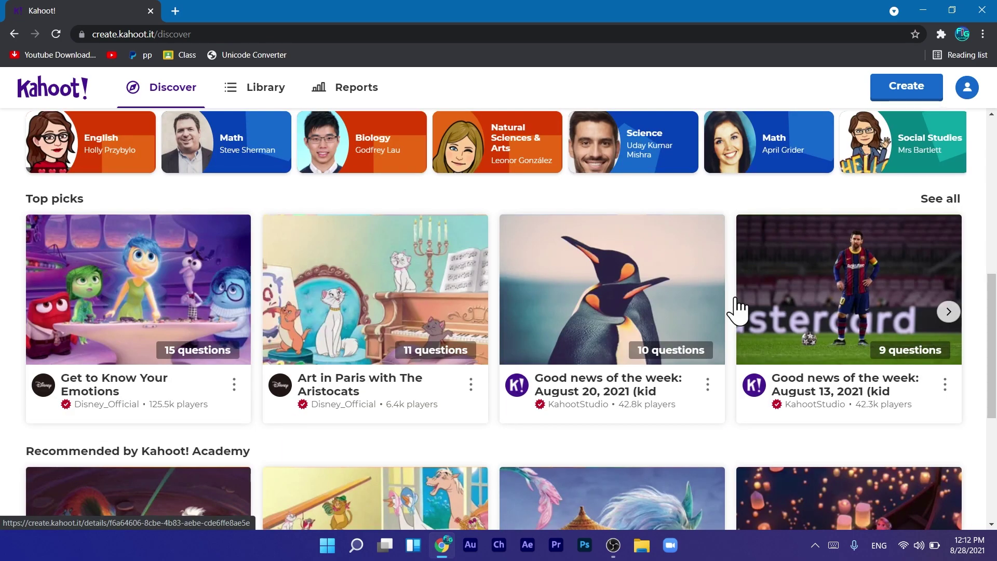
{"action": "scroll", "coordinate": [737, 309], "scroll_direction": "up", "scroll_amount": 8}
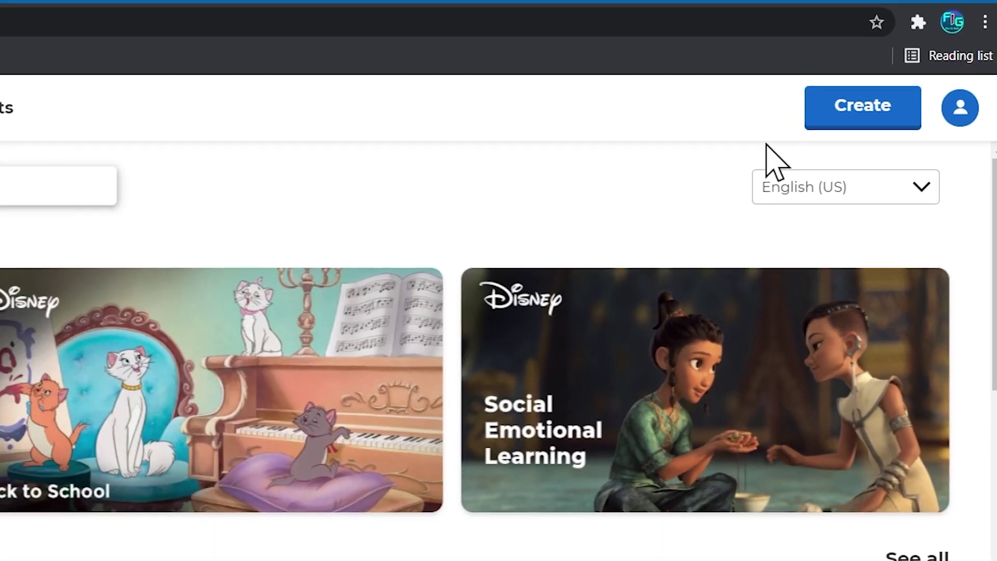
- Create a new kahoot and enter "Whatn Is Your Name?" as the first quiz question
{"action": "left_click", "coordinate": [821, 127]}
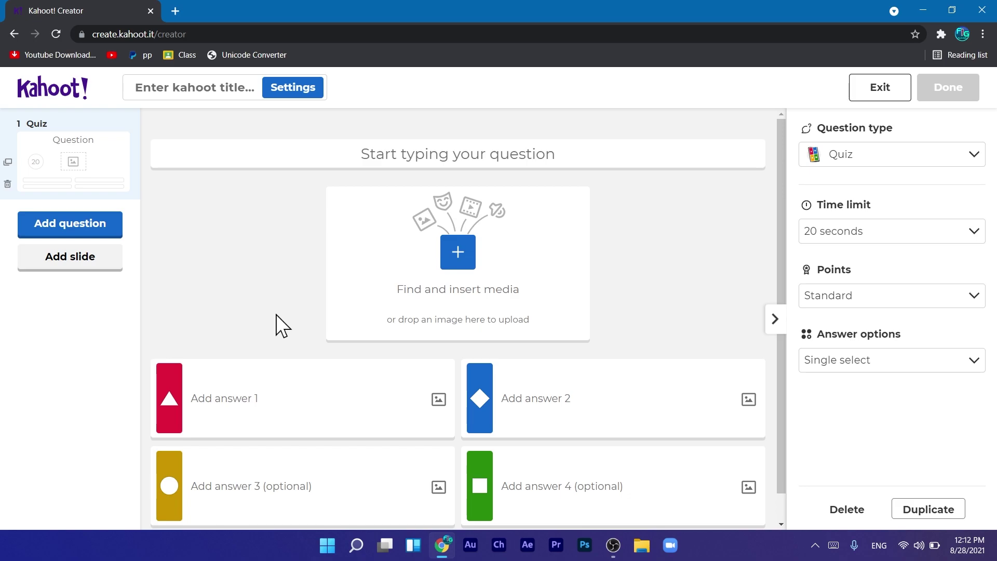
{"action": "left_click", "coordinate": [426, 157]}
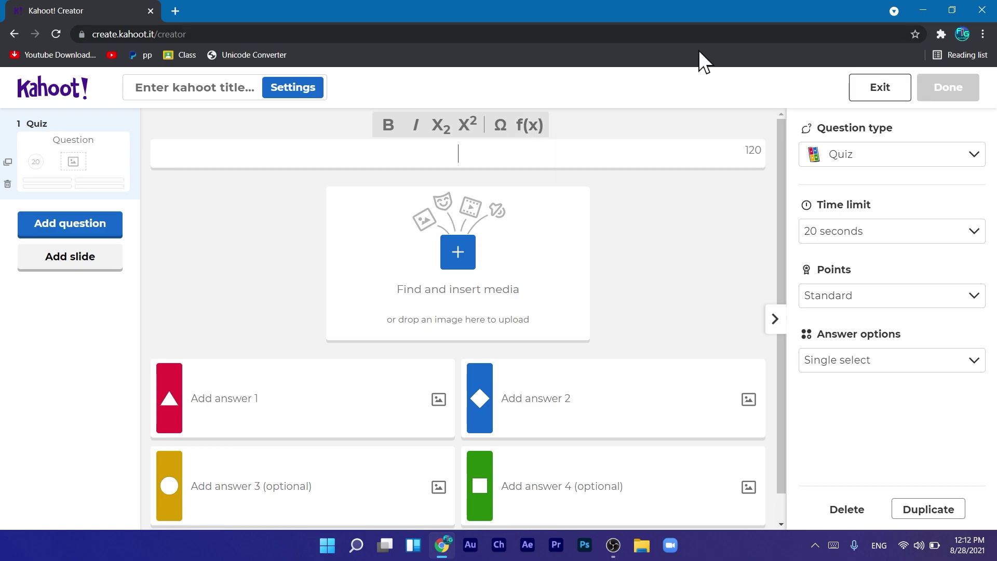
{"action": "type", "text": "Whats"}
{"action": "key", "text": "BackSpace"}
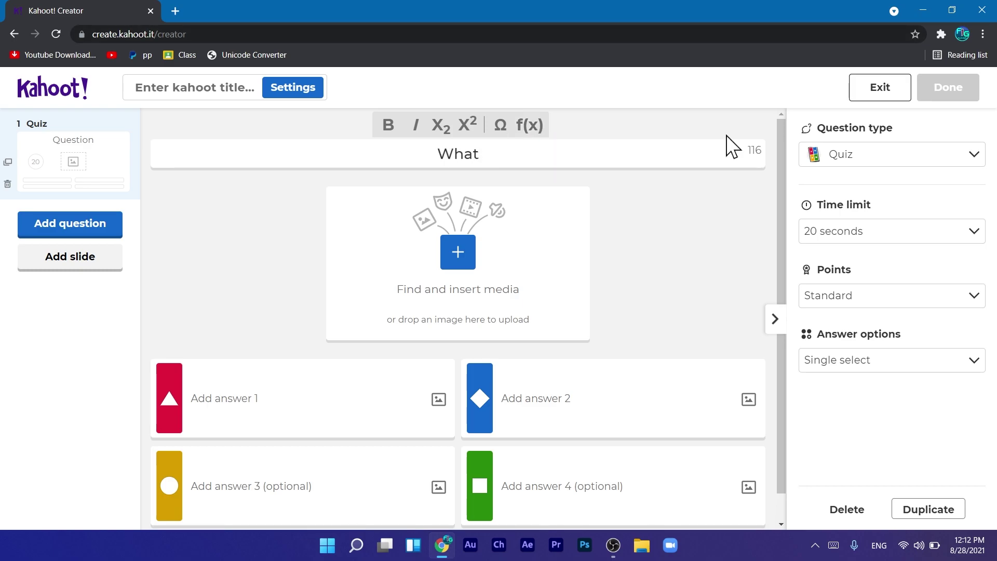
{"action": "type", "text": "n Is Y"}
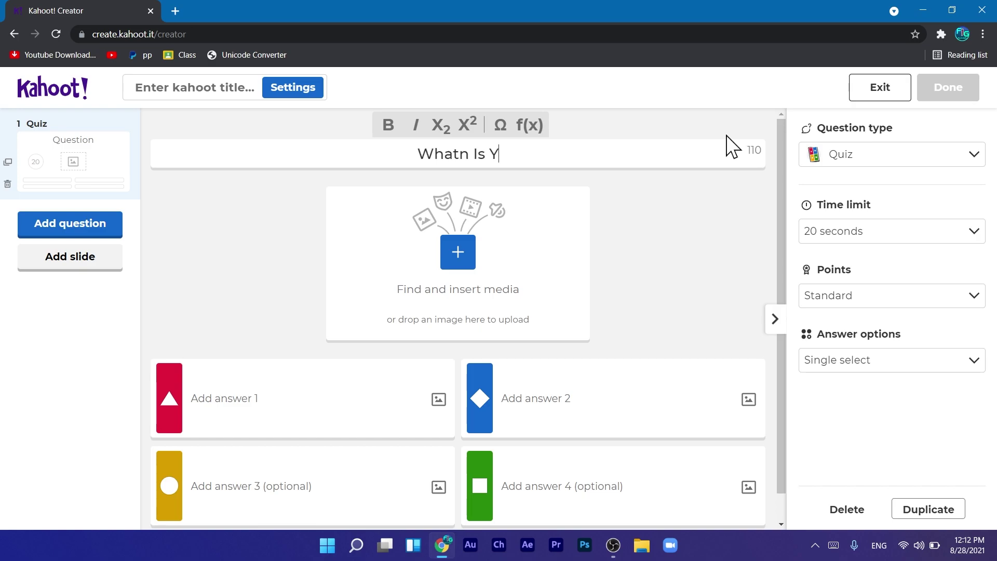
{"action": "type", "text": "our Name"}
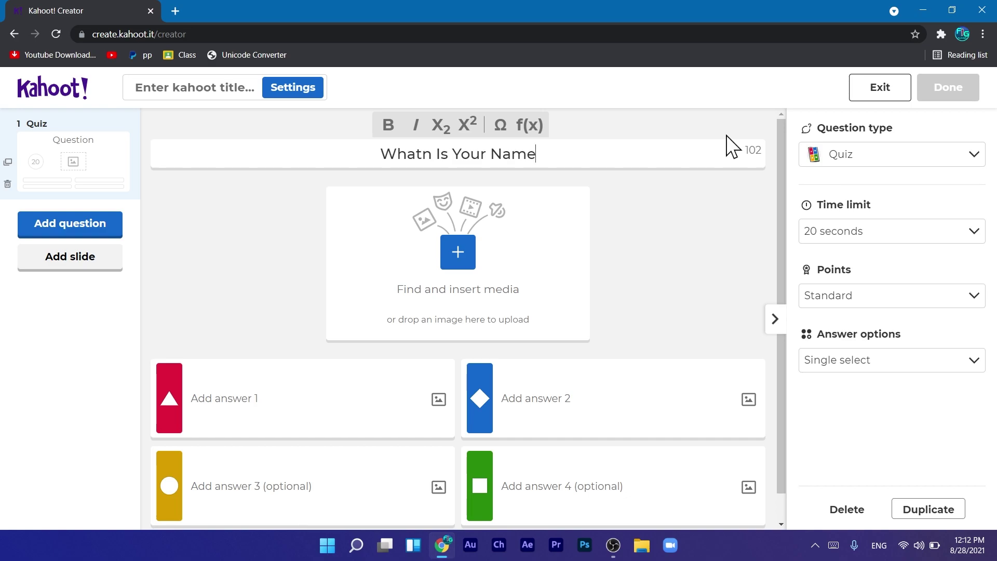
{"action": "type", "text": "?"}
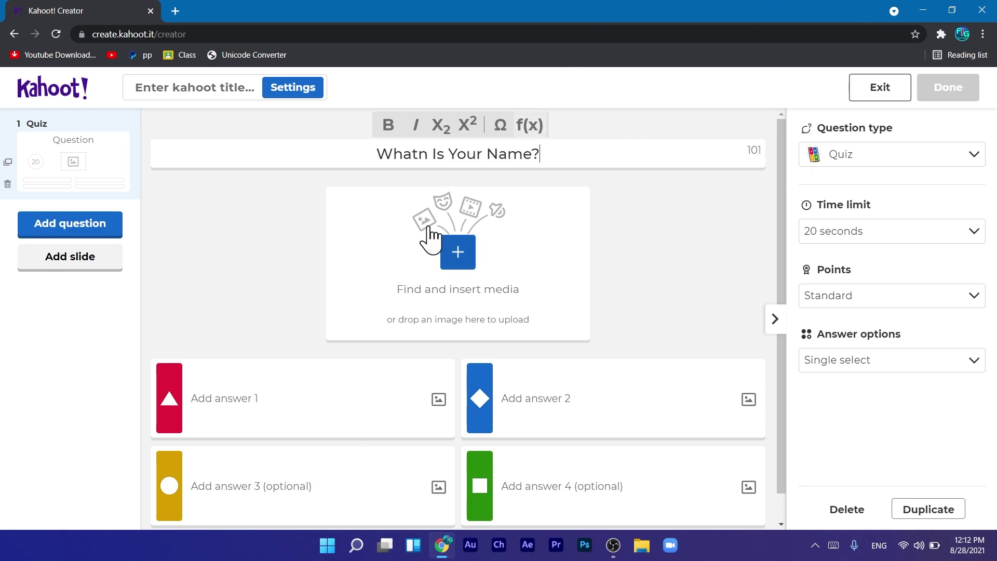
{"action": "left_click", "coordinate": [457, 251]}
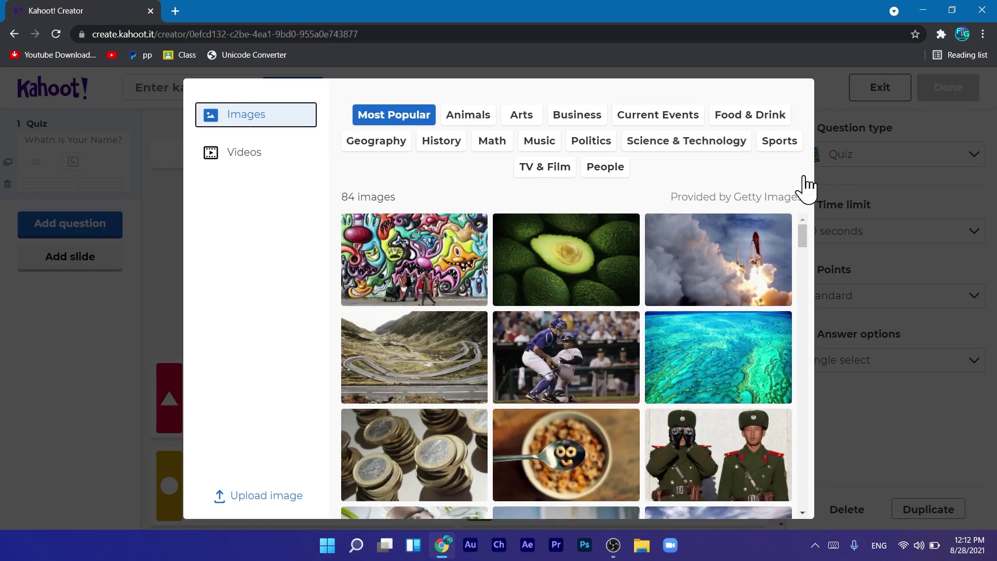
{"action": "left_click", "coordinate": [167, 223]}
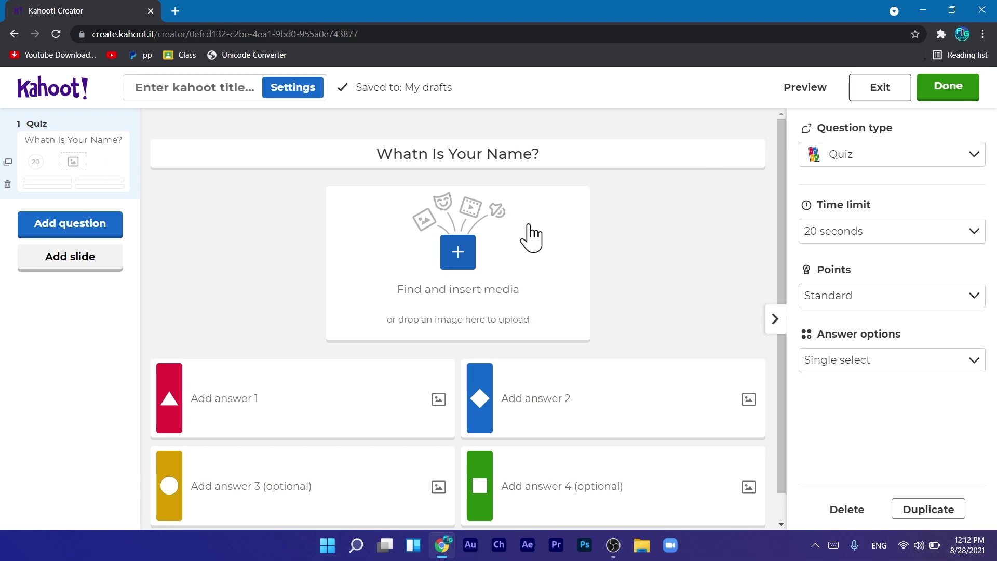
{"action": "left_click", "coordinate": [453, 253]}
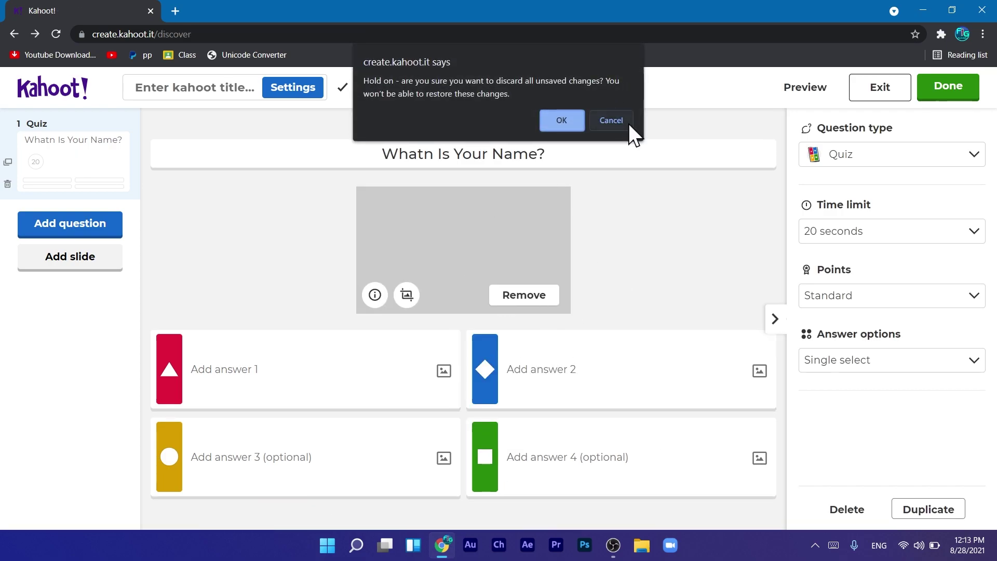
{"action": "left_click", "coordinate": [621, 121]}
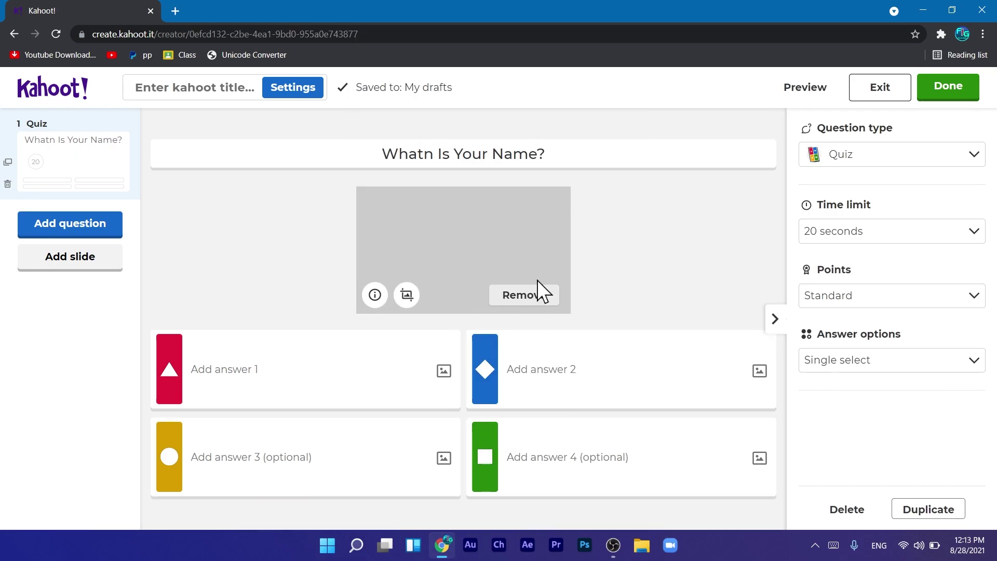
{"action": "left_click", "coordinate": [538, 292]}
- Insert the image of the red and blue fighting fish from the image library into the first question
{"action": "left_click", "coordinate": [468, 264]}
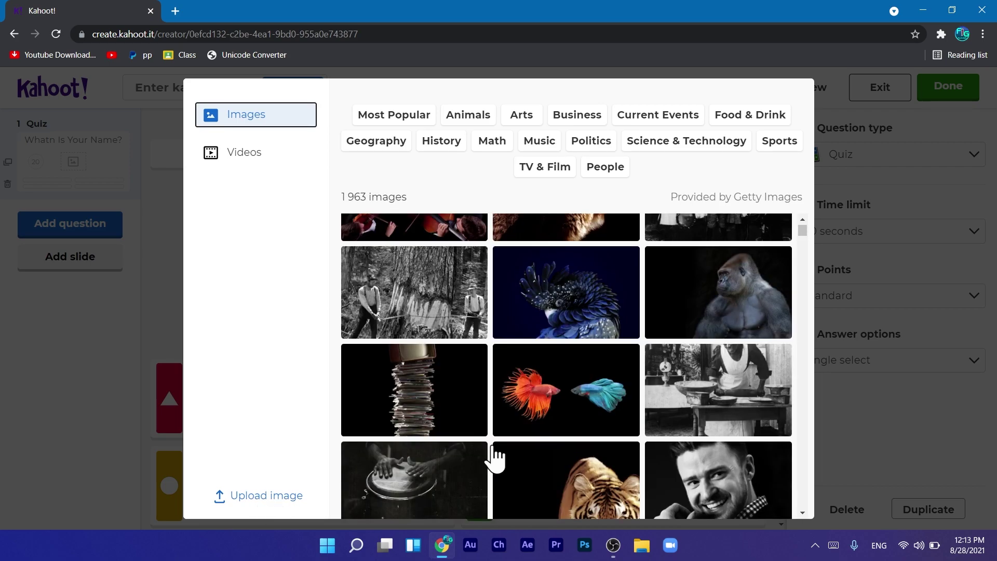
{"action": "scroll", "coordinate": [494, 431], "scroll_direction": "down", "scroll_amount": 3}
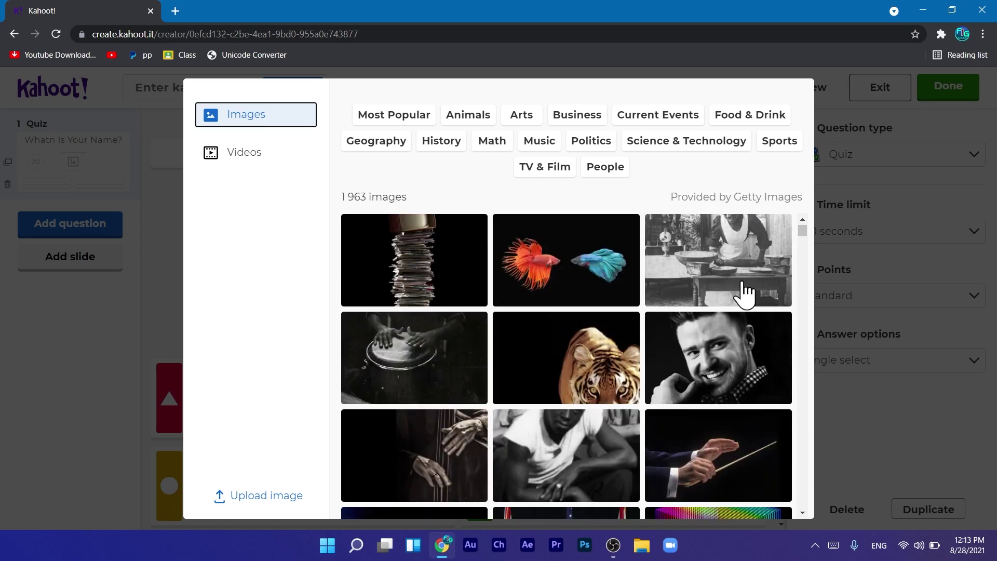
{"action": "scroll", "coordinate": [741, 289], "scroll_direction": "up", "scroll_amount": 3}
{"action": "scroll", "coordinate": [627, 300], "scroll_direction": "up", "scroll_amount": 1}
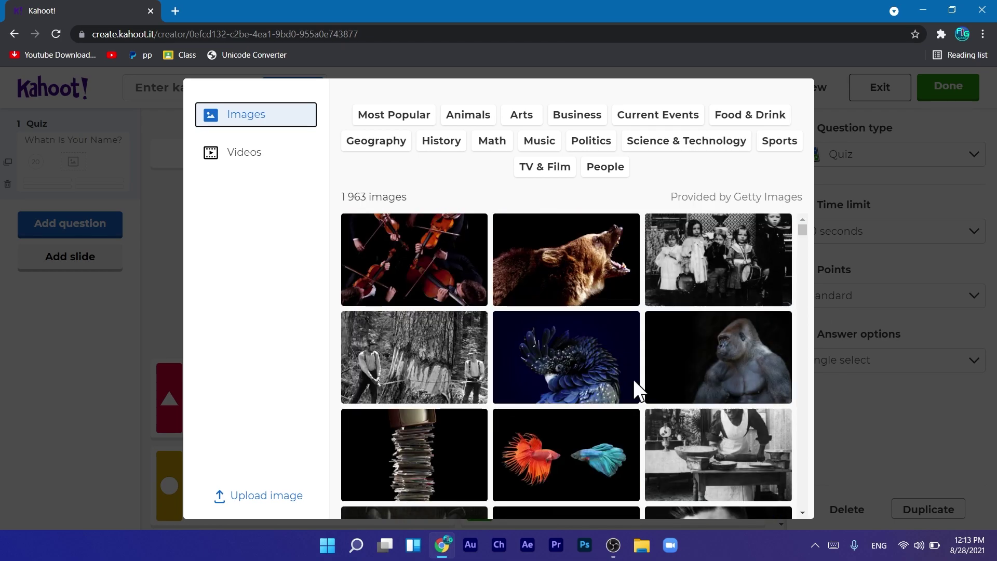
{"action": "left_click", "coordinate": [576, 423]}
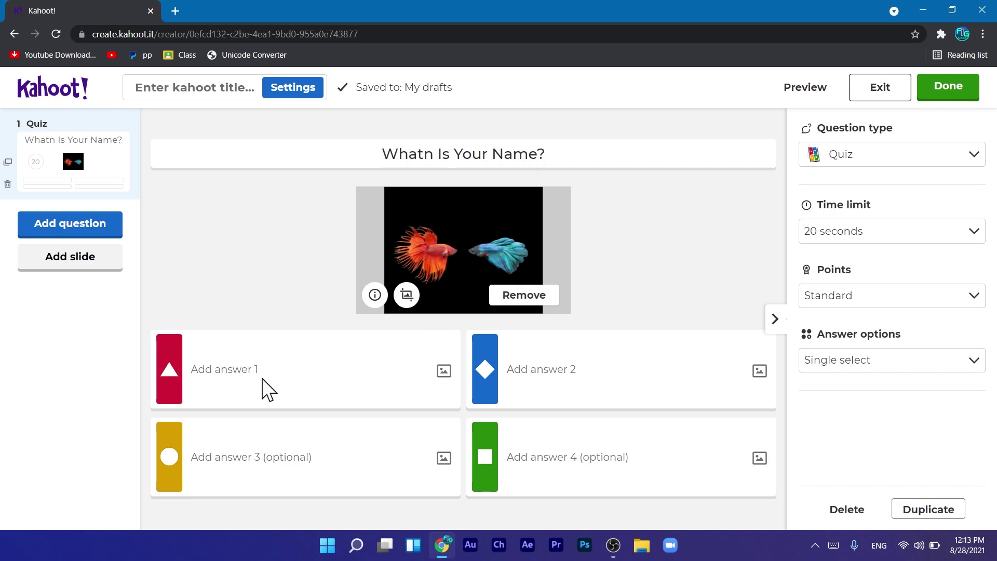
- Enter two different first names as answer 1 and answer 3 of the quiz question
{"action": "left_click", "coordinate": [230, 372]}
{"action": "type", "text": "Risadu"}
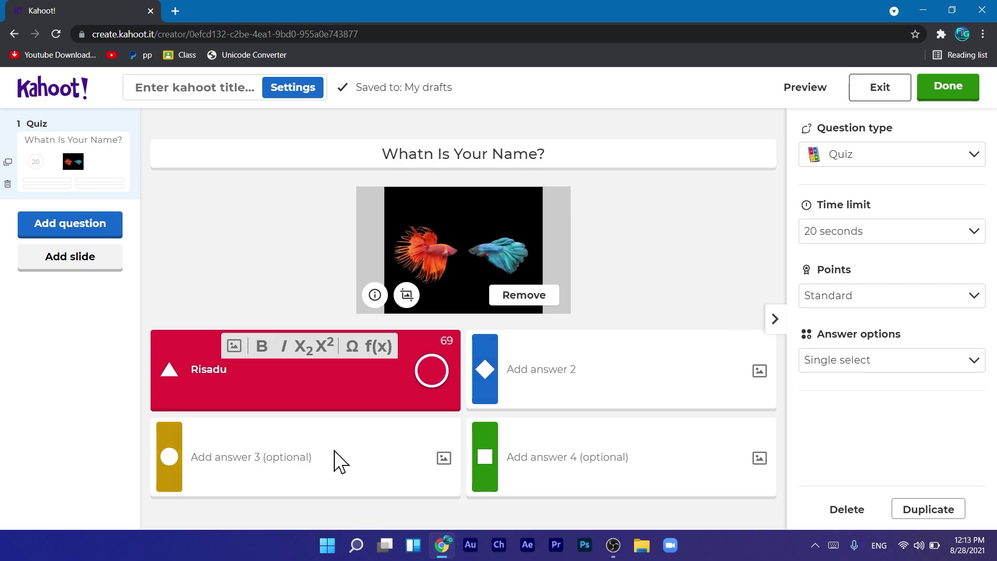
{"action": "left_click", "coordinate": [334, 457]}
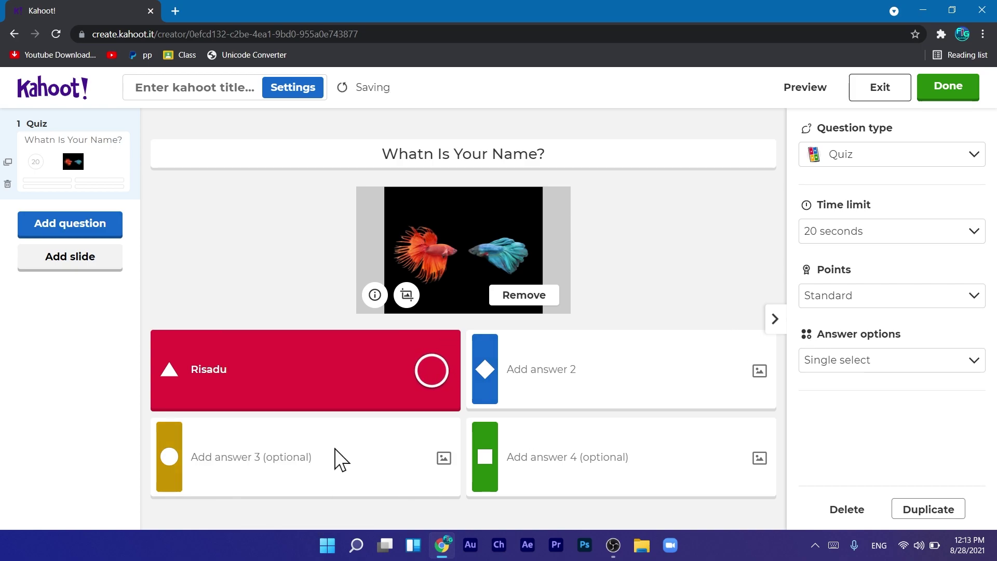
{"action": "left_click", "coordinate": [301, 453]}
{"action": "type", "text": "Gethmin"}
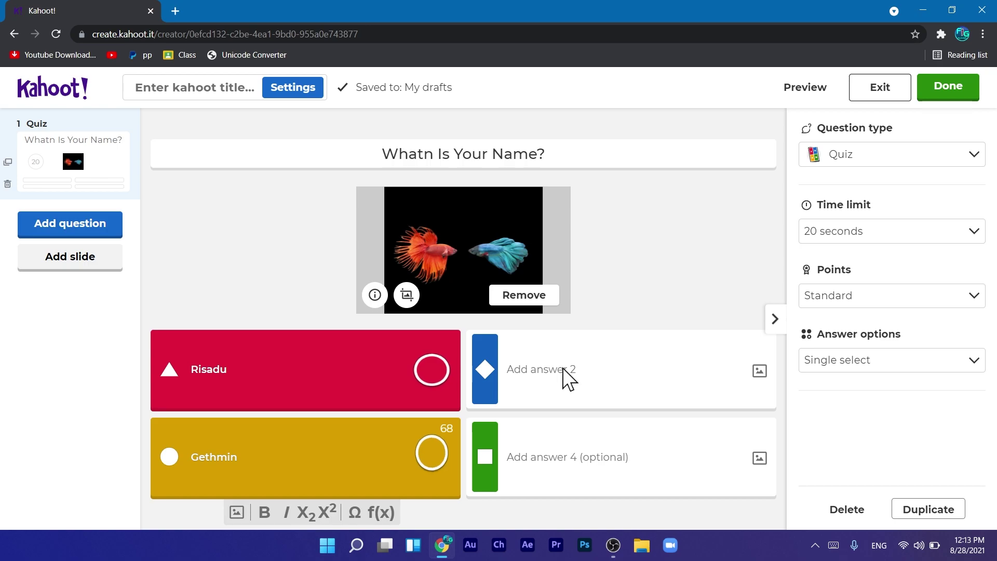
- Enter 1 as answer 2 and 2 as answer 4, and mark answer 3 as the correct one
{"action": "left_click", "coordinate": [628, 363]}
{"action": "type", "text": "1"}
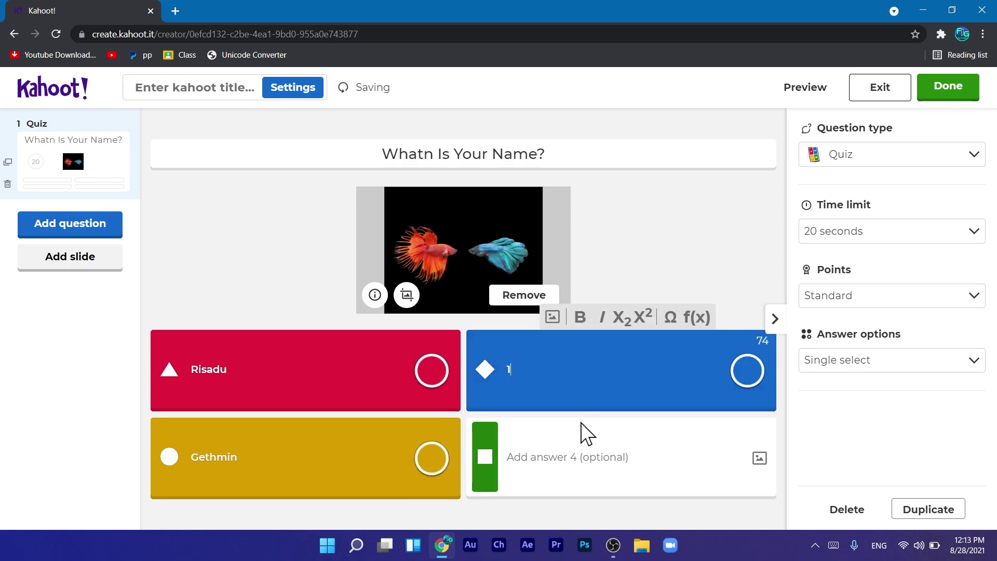
{"action": "left_click", "coordinate": [603, 456]}
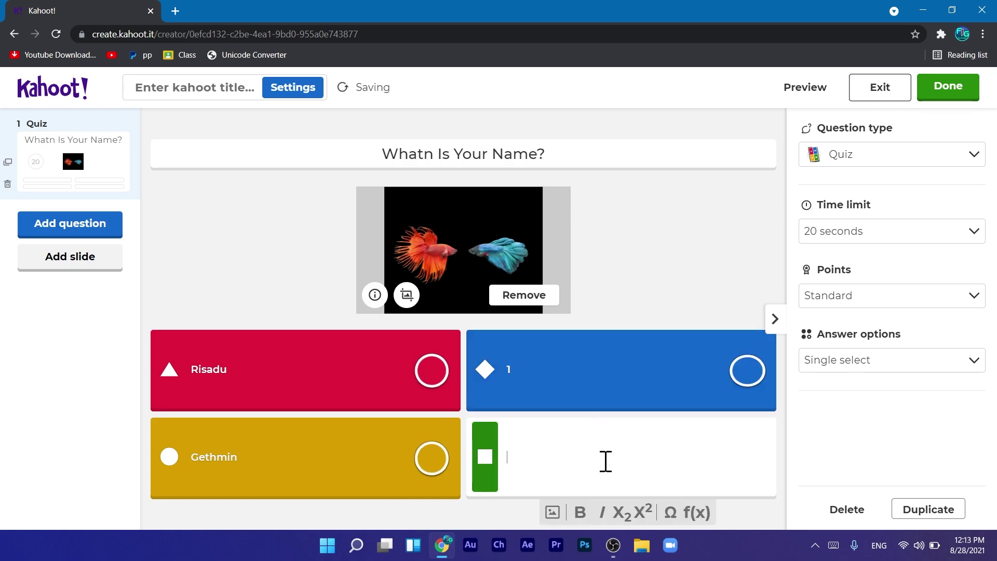
{"action": "type", "text": "2"}
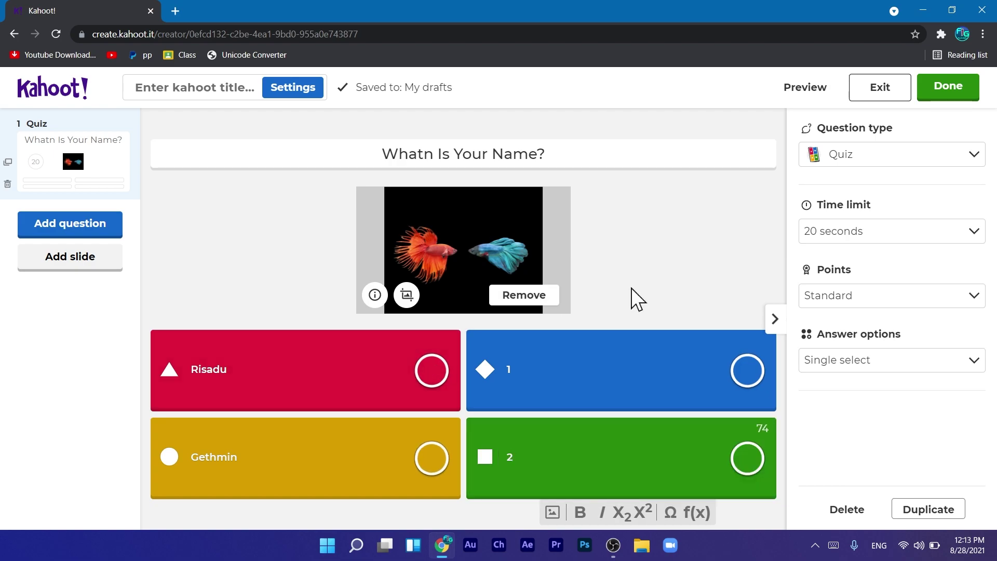
{"action": "left_click", "coordinate": [631, 288]}
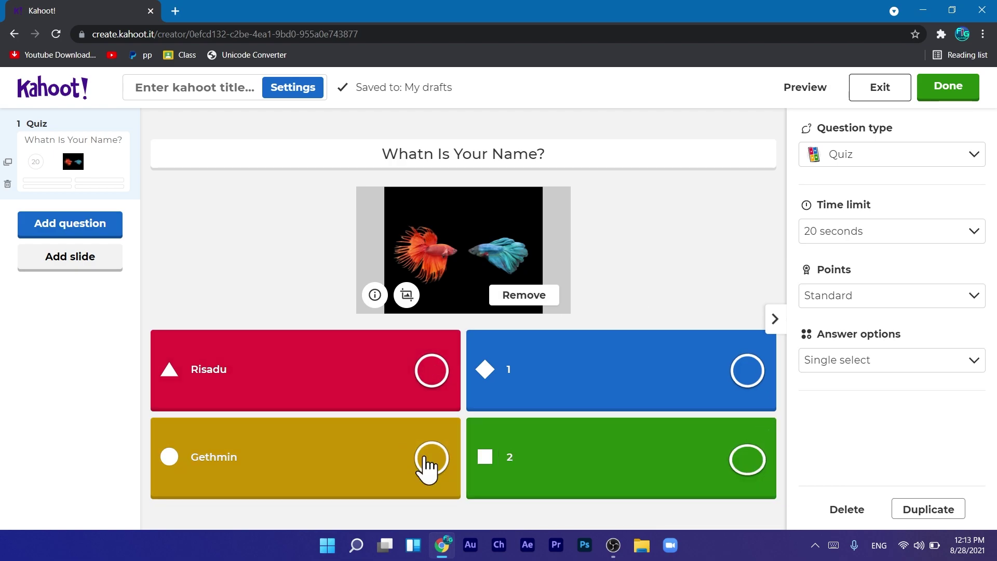
{"action": "left_click", "coordinate": [430, 459]}
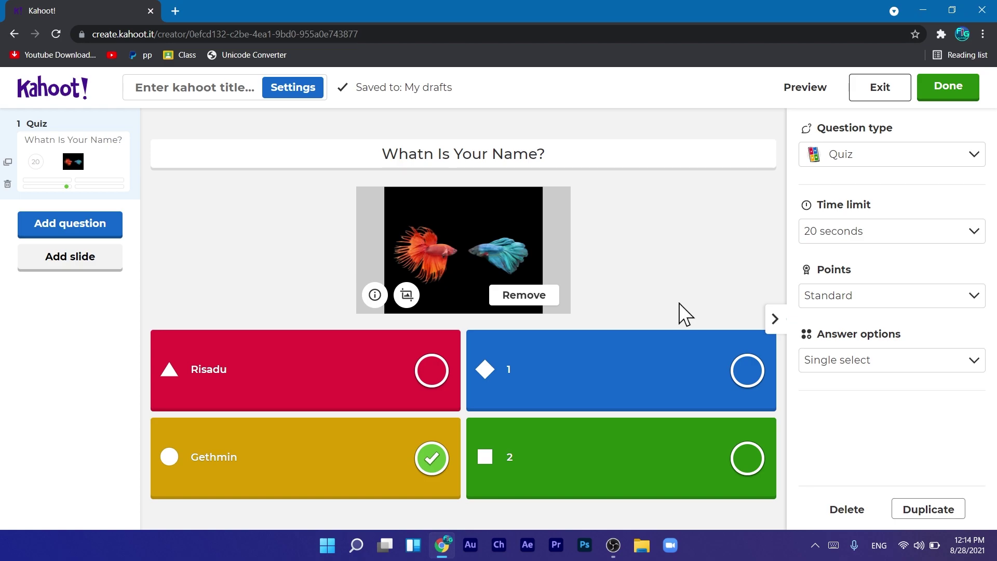
- Try the True or false question type on the first question and switch it back to Quiz
{"action": "left_click", "coordinate": [893, 161]}
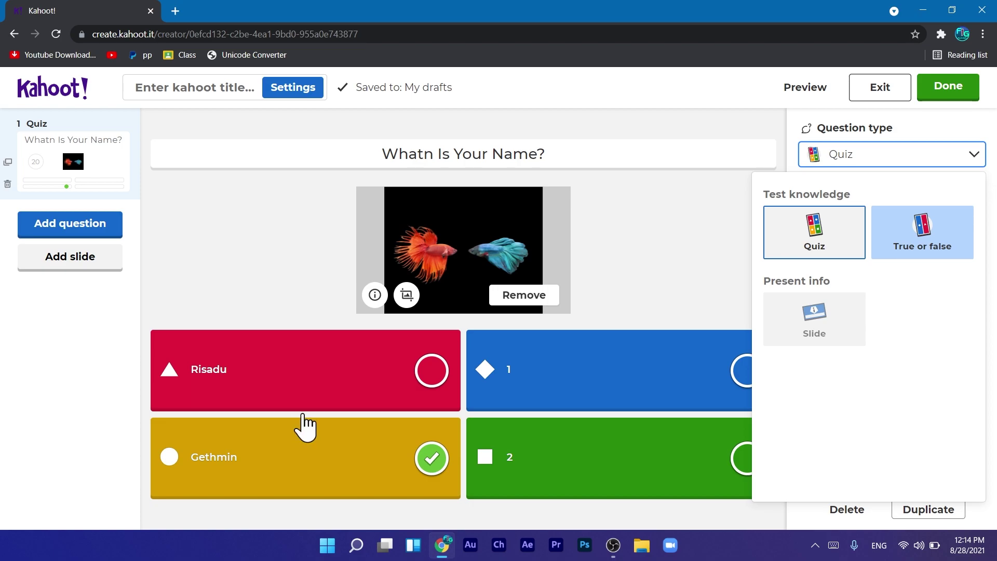
{"action": "left_click", "coordinate": [922, 232]}
{"action": "left_click", "coordinate": [855, 166]}
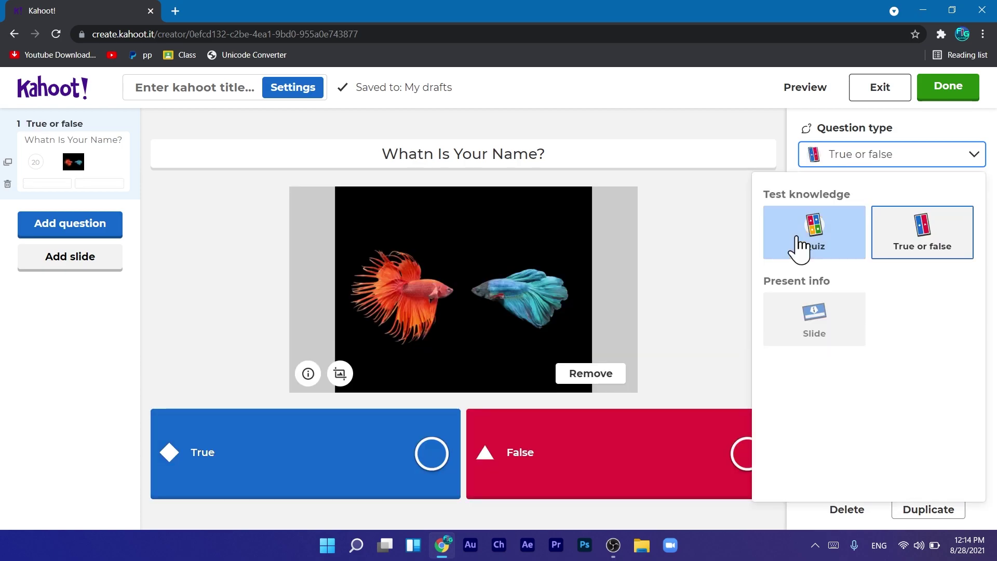
{"action": "left_click", "coordinate": [799, 244]}
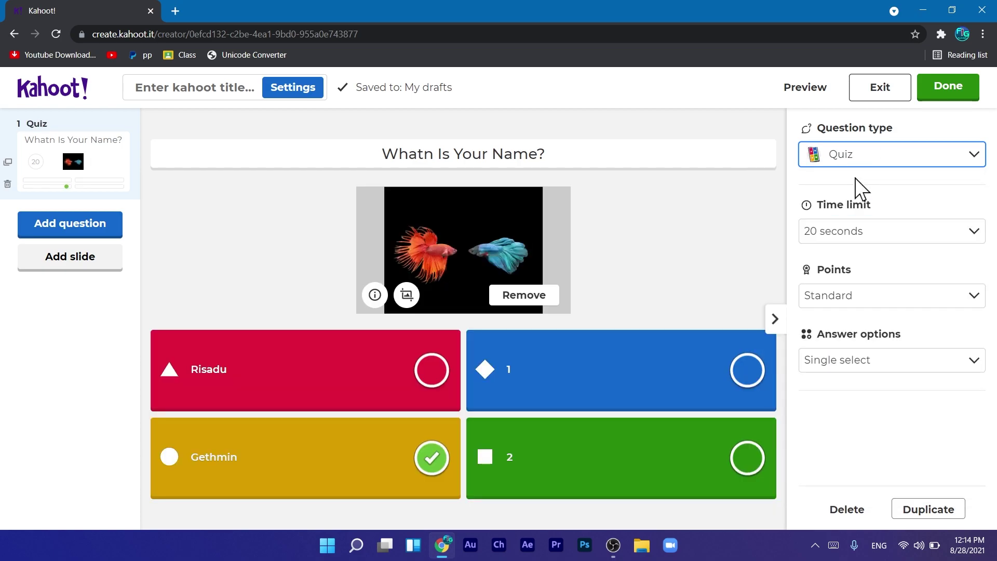
- Check the time limit and points settings of the first question
{"action": "left_click", "coordinate": [827, 234]}
{"action": "left_click", "coordinate": [827, 235]}
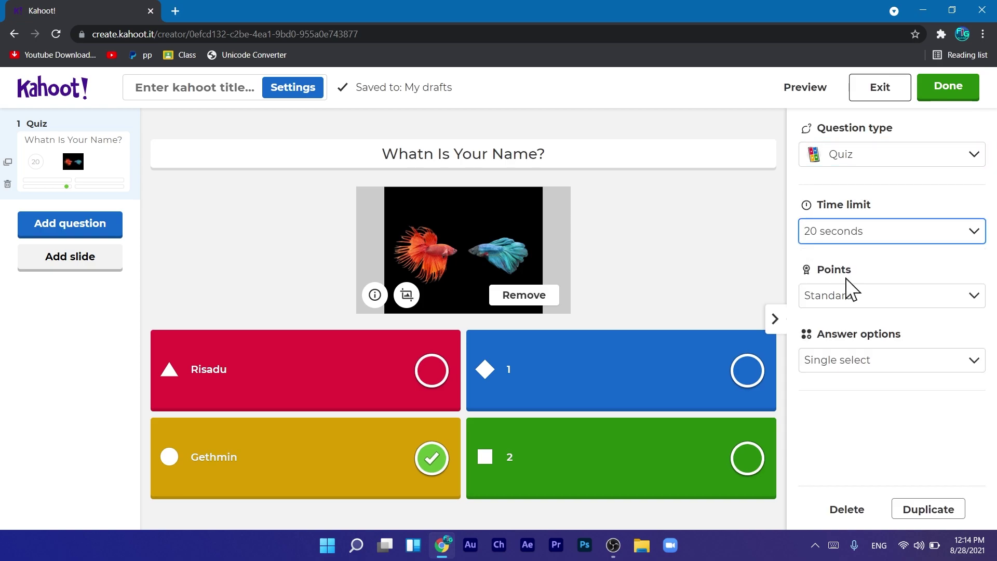
{"action": "left_click", "coordinate": [847, 282]}
{"action": "left_click", "coordinate": [873, 286]}
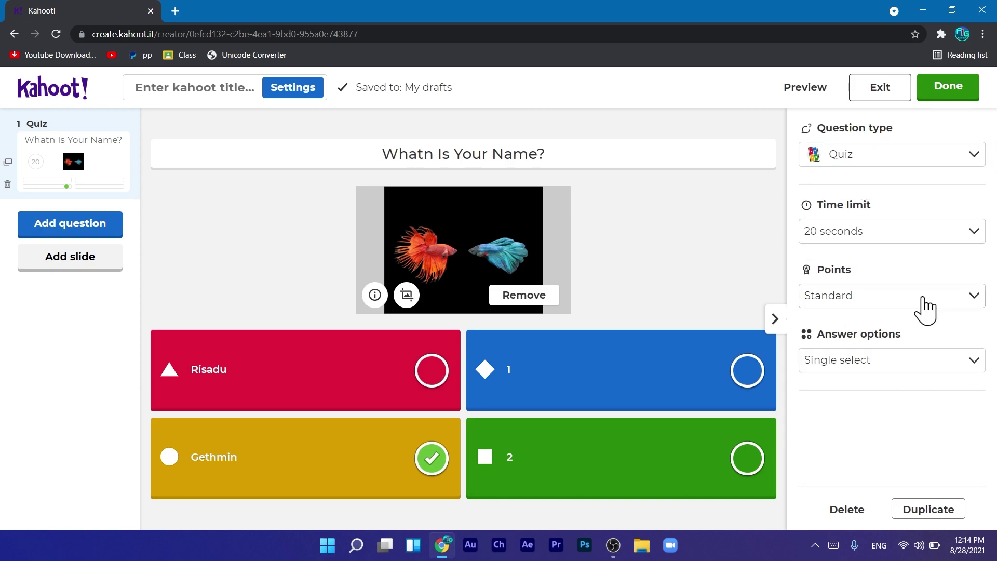
- Try Multi-select as the answer option of the first question and return it to Single select
{"action": "left_click", "coordinate": [806, 363]}
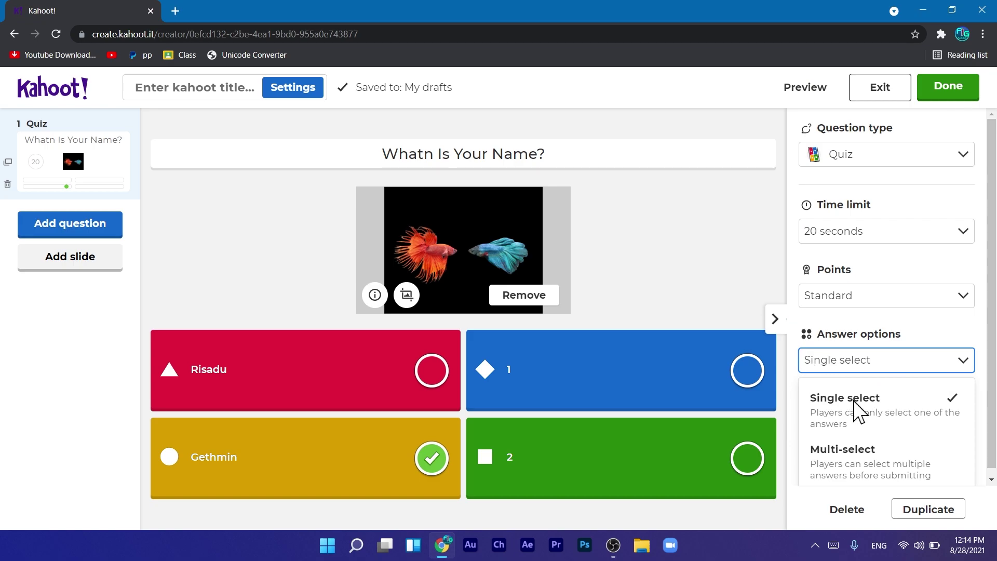
{"action": "left_click", "coordinate": [872, 463]}
{"action": "left_click", "coordinate": [852, 364]}
{"action": "left_click", "coordinate": [870, 406]}
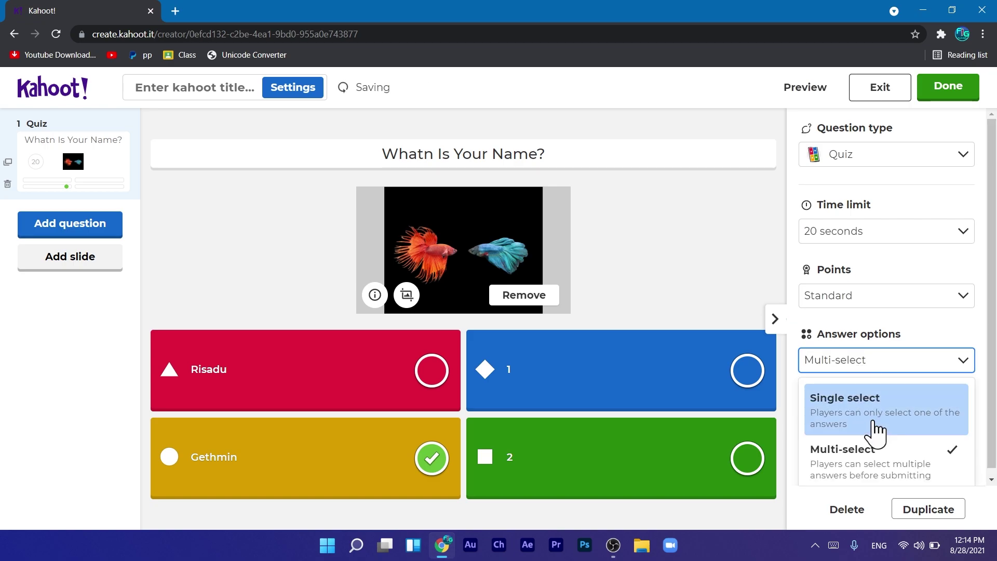
{"action": "left_click", "coordinate": [726, 286]}
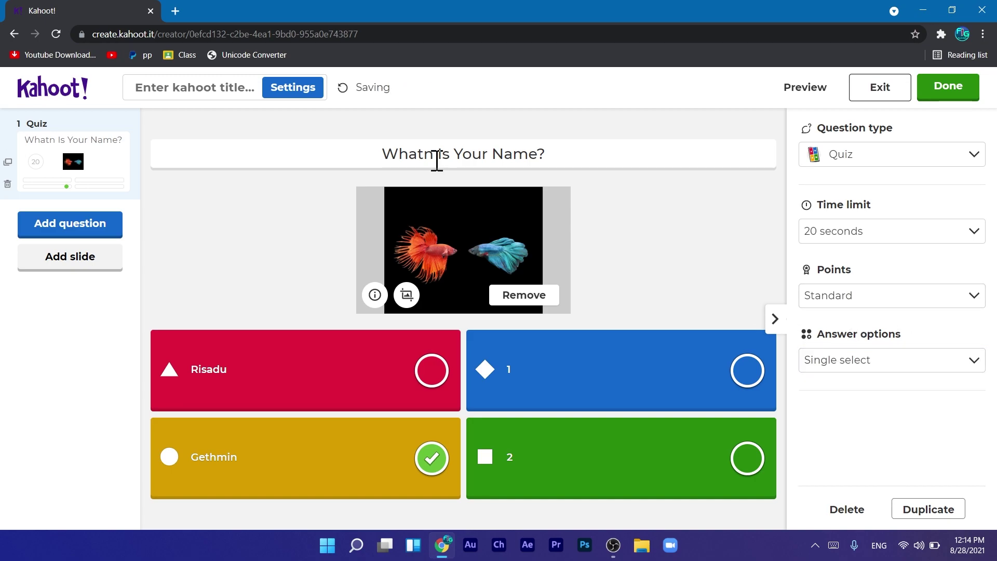
- Add a True or false question and enter "IS This 2" in italics as its question text
{"action": "left_click", "coordinate": [106, 240]}
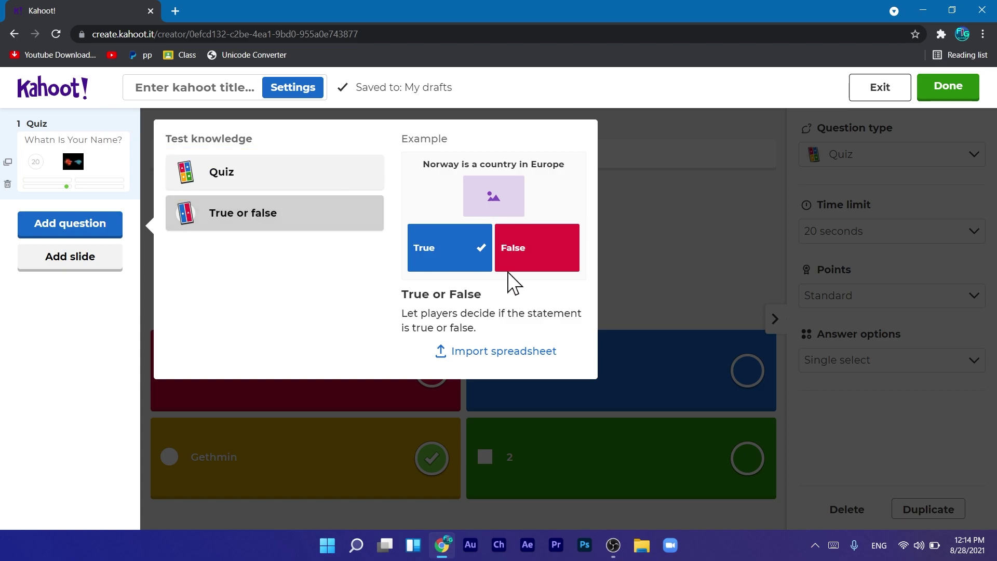
{"action": "left_click", "coordinate": [279, 218]}
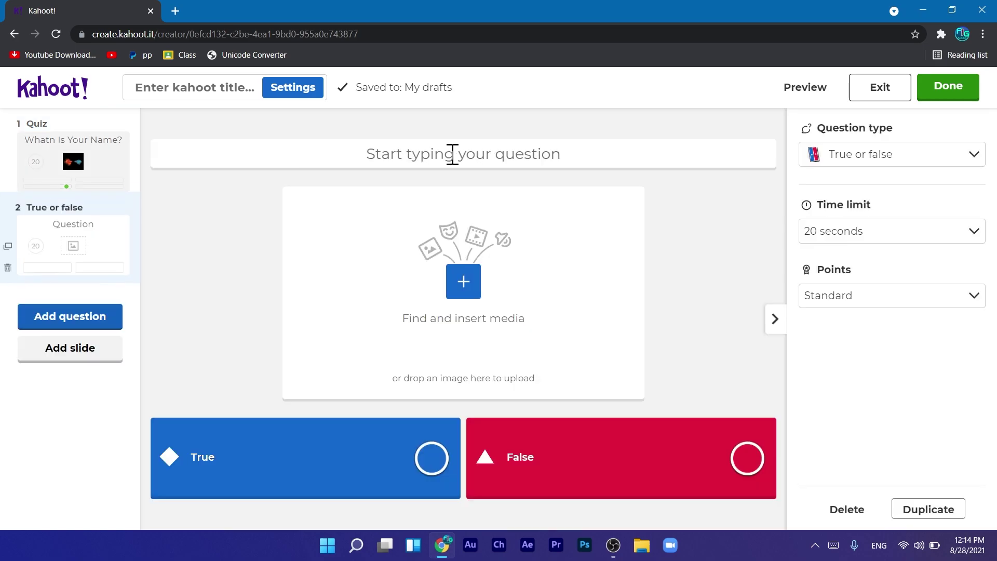
{"action": "left_click", "coordinate": [442, 156]}
{"action": "type", "text": "Are"}
{"action": "key", "text": "BackSpace"}
{"action": "key", "text": "BackSpace"}
{"action": "key", "text": "BackSpace"}
{"action": "key", "text": "BackSpace"}
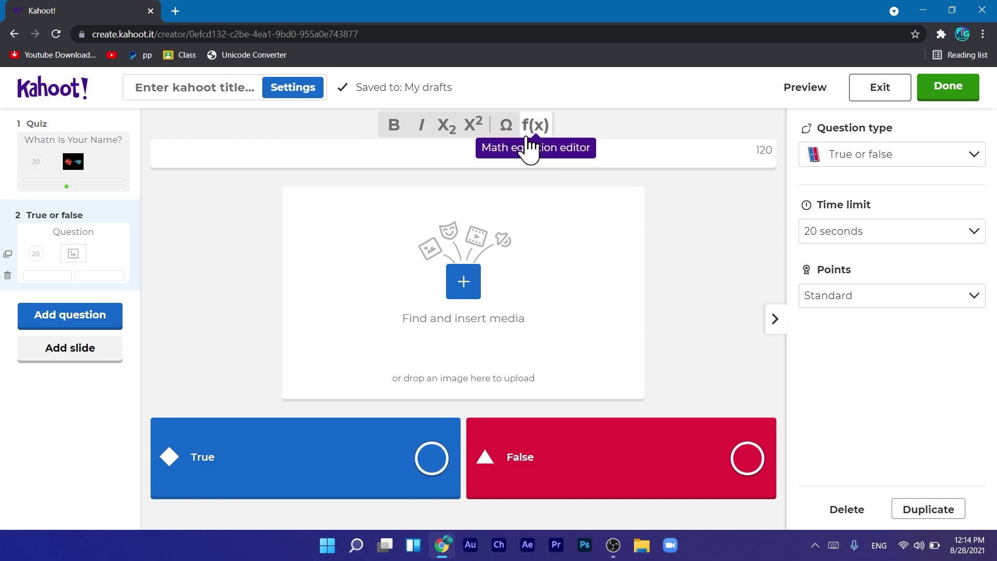
{"action": "key", "text": "ctrl+i"}
{"action": "type", "text": "IS"}
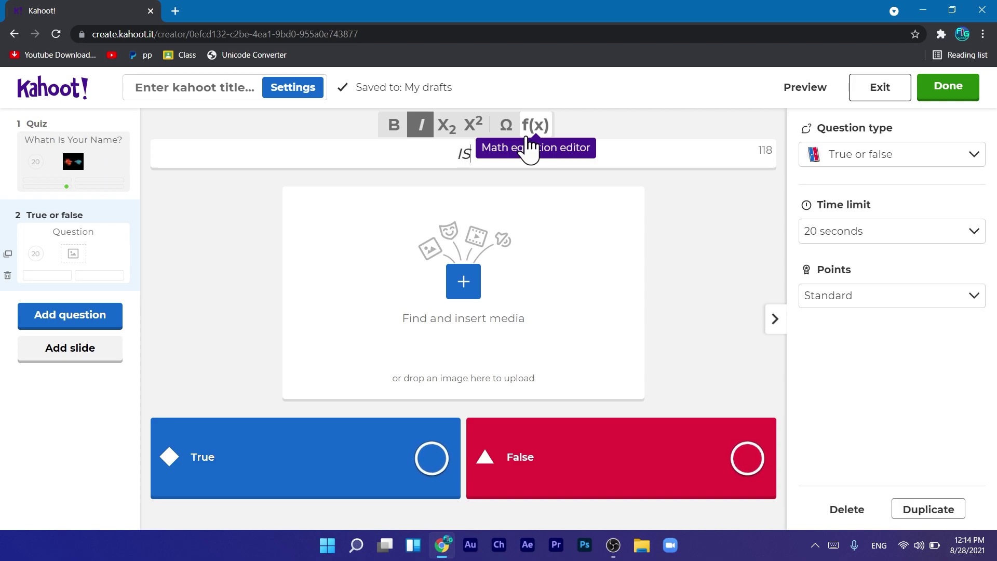
{"action": "type", "text": " This"}
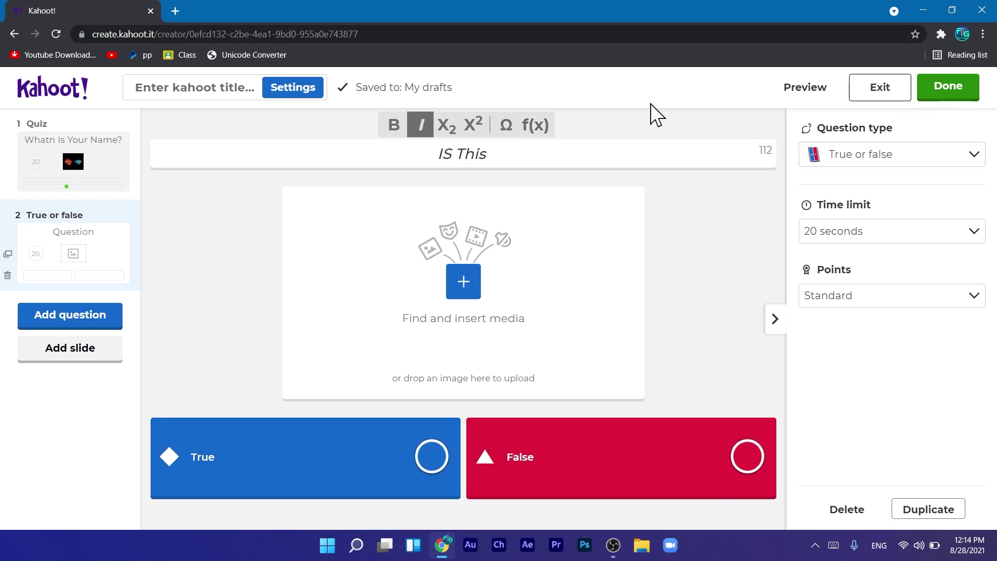
{"action": "type", "text": " 2"}
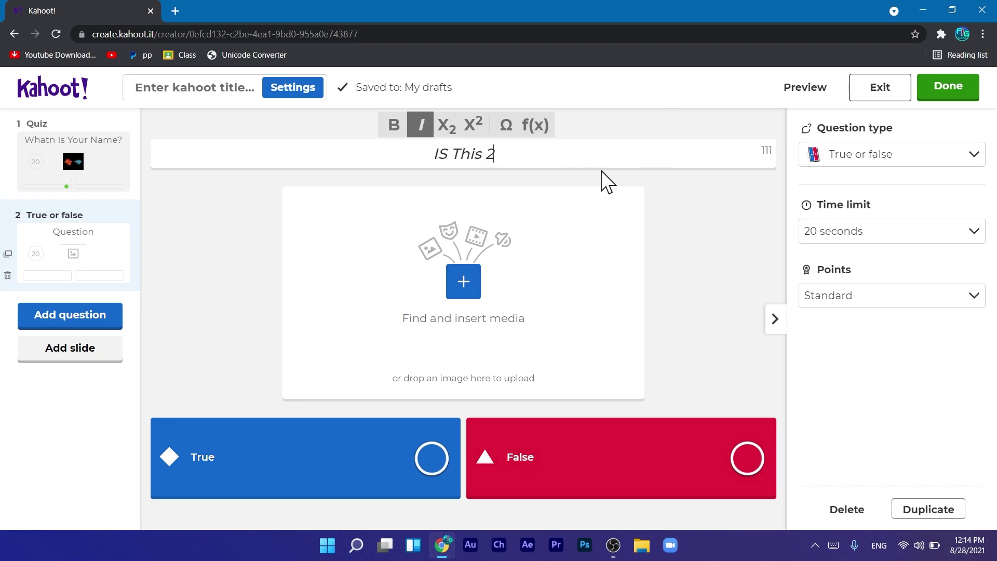
{"action": "left_click", "coordinate": [670, 220]}
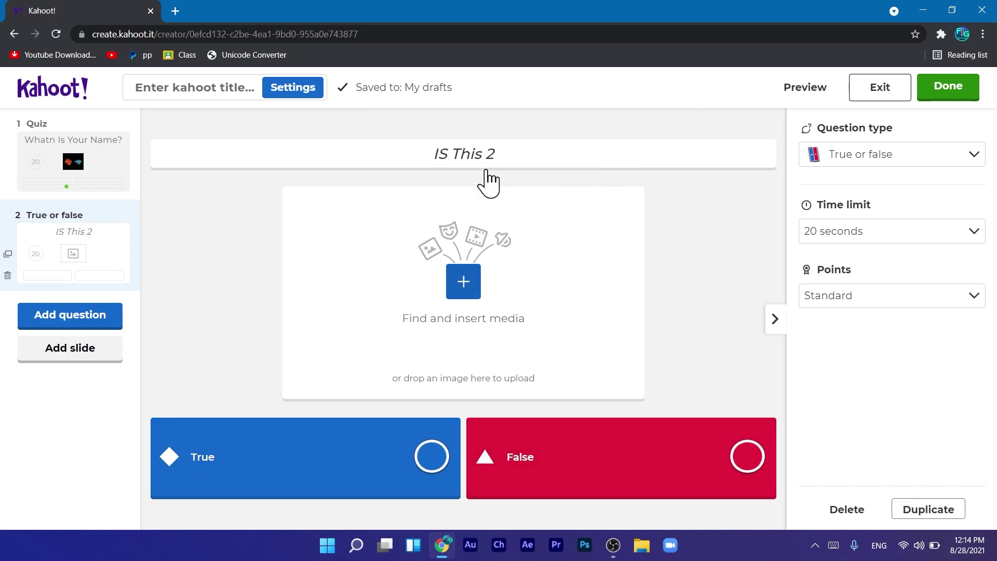
- Delete the 2 at the end of the second question's text and enter 2 again
{"action": "left_click", "coordinate": [515, 154]}
{"action": "key", "text": "BackSpace"}
{"action": "key", "text": "BackSpace"}
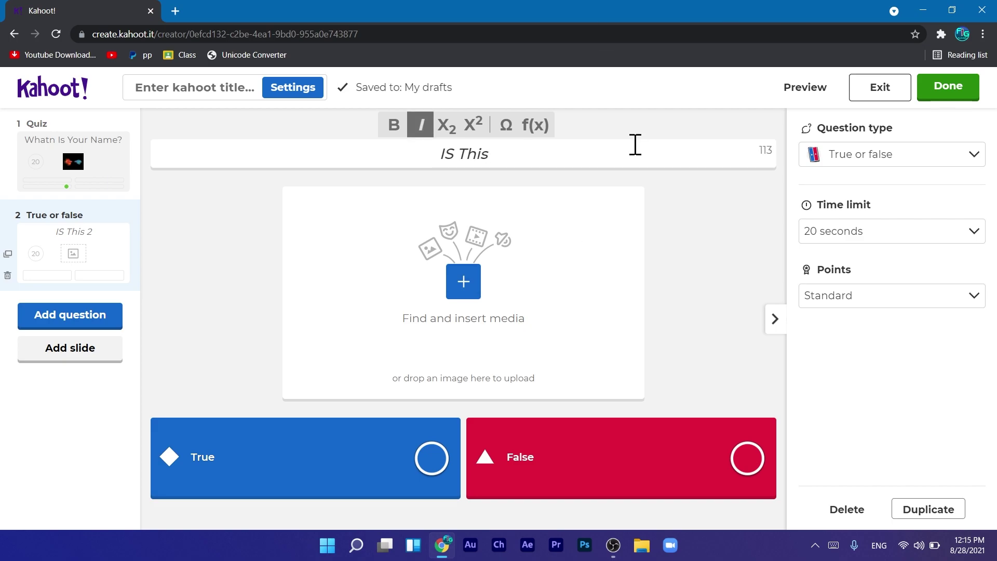
{"action": "type", "text": "@"}
{"action": "key", "text": "BackSpace"}
{"action": "key", "text": "BackSpace"}
{"action": "type", "text": "2"}
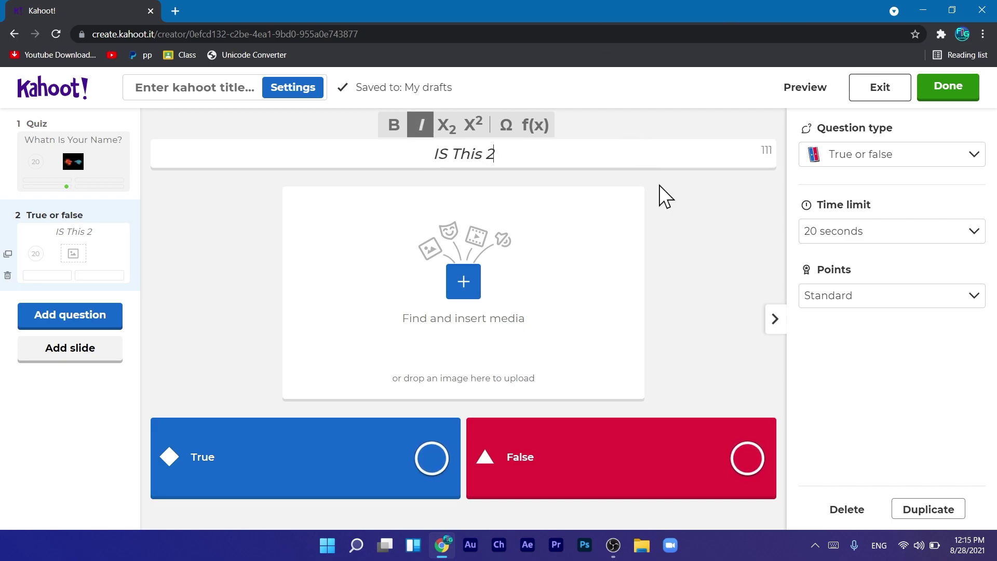
- Leave the second question without media and mark True as its correct answer
{"action": "left_click", "coordinate": [464, 281]}
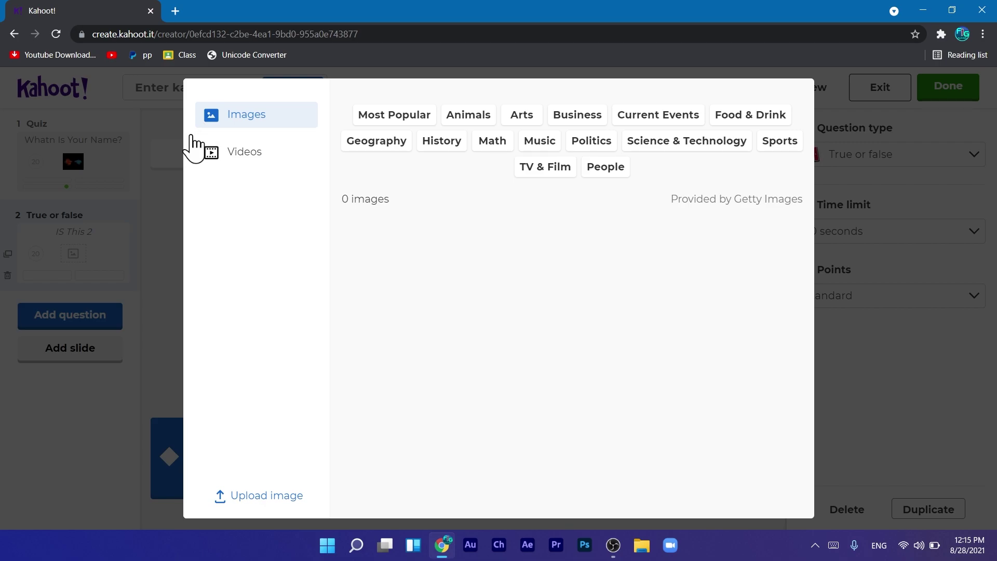
{"action": "left_click", "coordinate": [181, 149]}
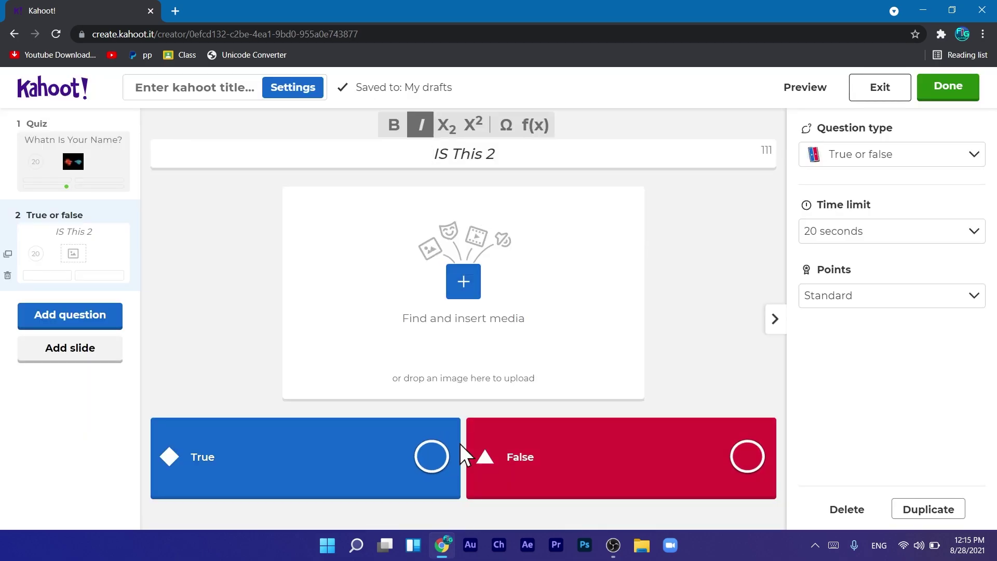
{"action": "left_click", "coordinate": [431, 457]}
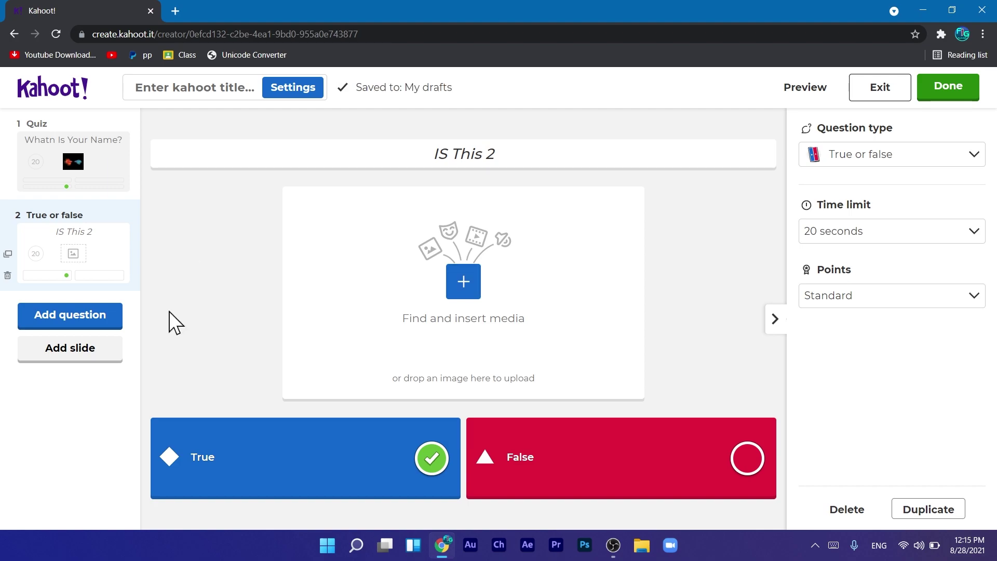
- Review the slide and question types that can be added, and return to the first question
{"action": "left_click", "coordinate": [72, 365]}
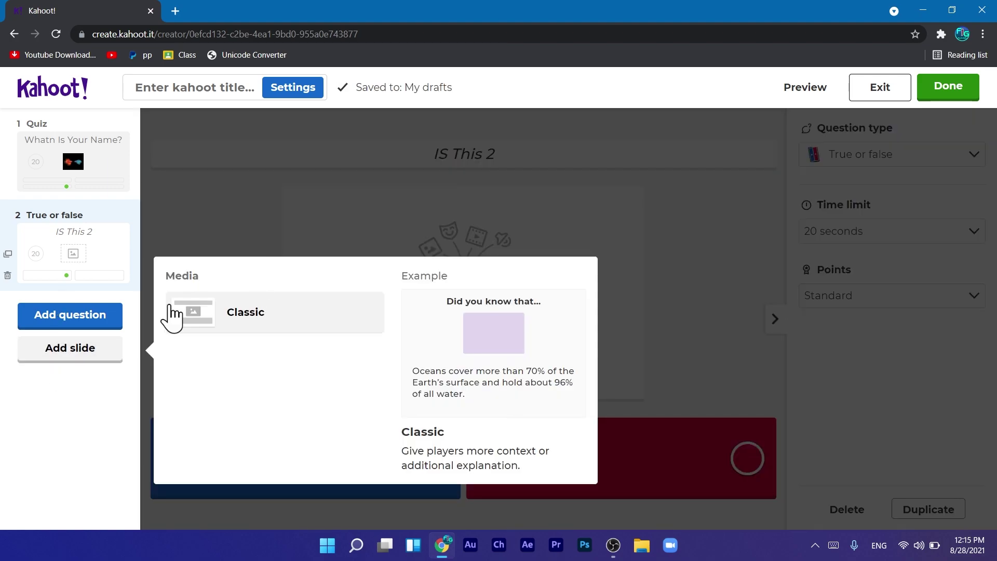
{"action": "left_click", "coordinate": [75, 324]}
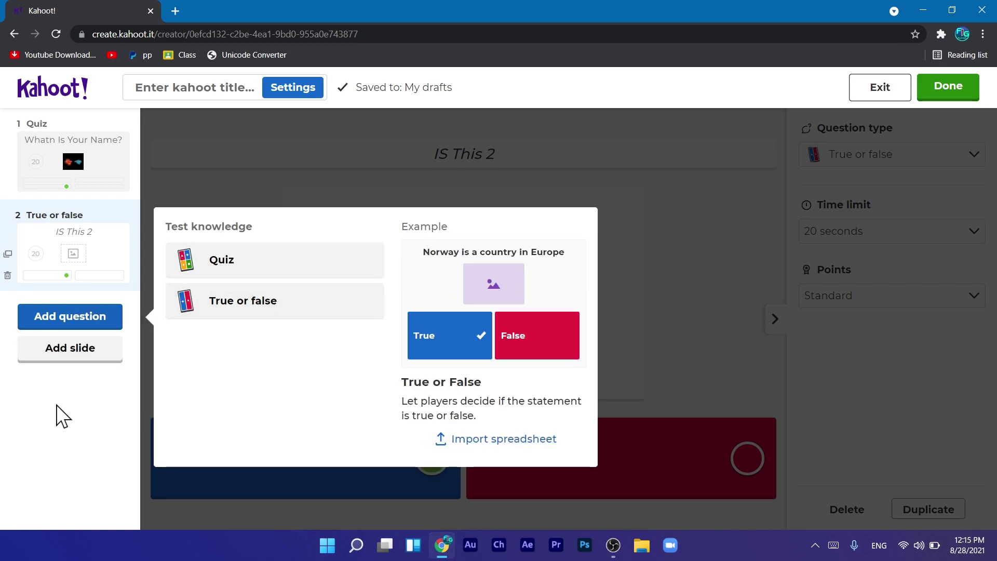
{"action": "left_click", "coordinate": [688, 217]}
{"action": "left_click", "coordinate": [34, 178]}
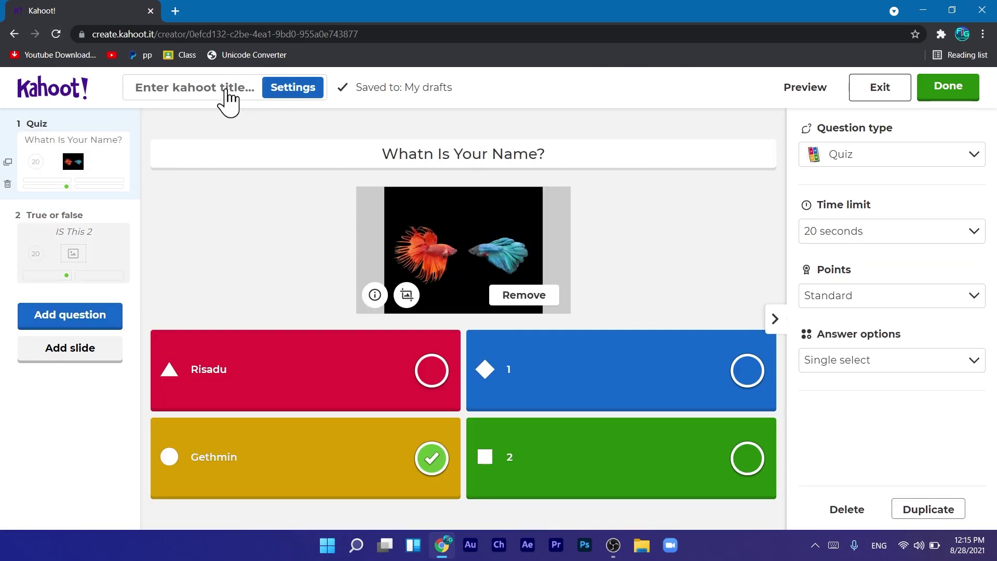
- Title the kahoot "Maths Game" and enter "Hey," as its description in the kahoot summary
{"action": "left_click", "coordinate": [190, 92]}
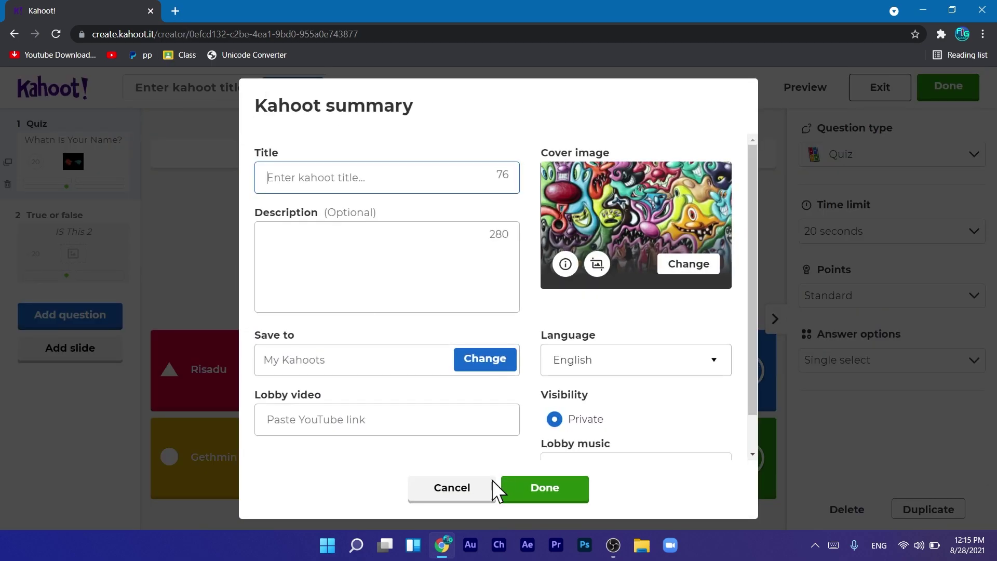
{"action": "left_click", "coordinate": [461, 493]}
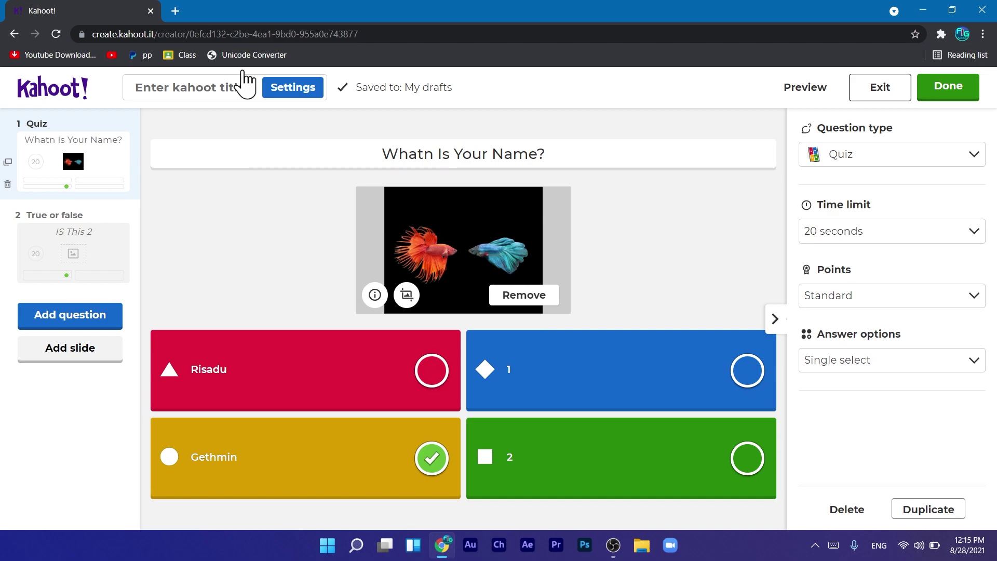
{"action": "left_click", "coordinate": [184, 87]}
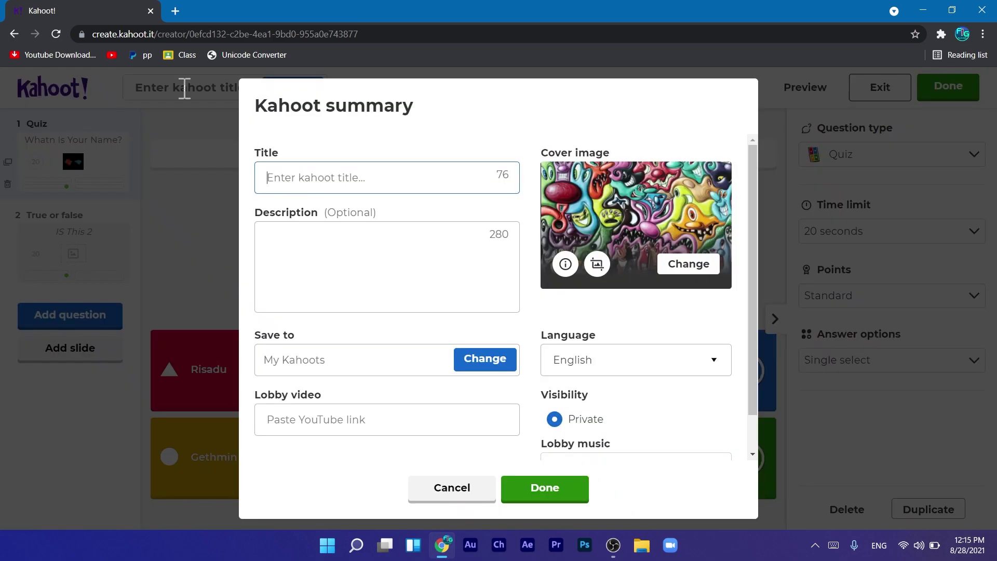
{"action": "type", "text": "Maths Game"}
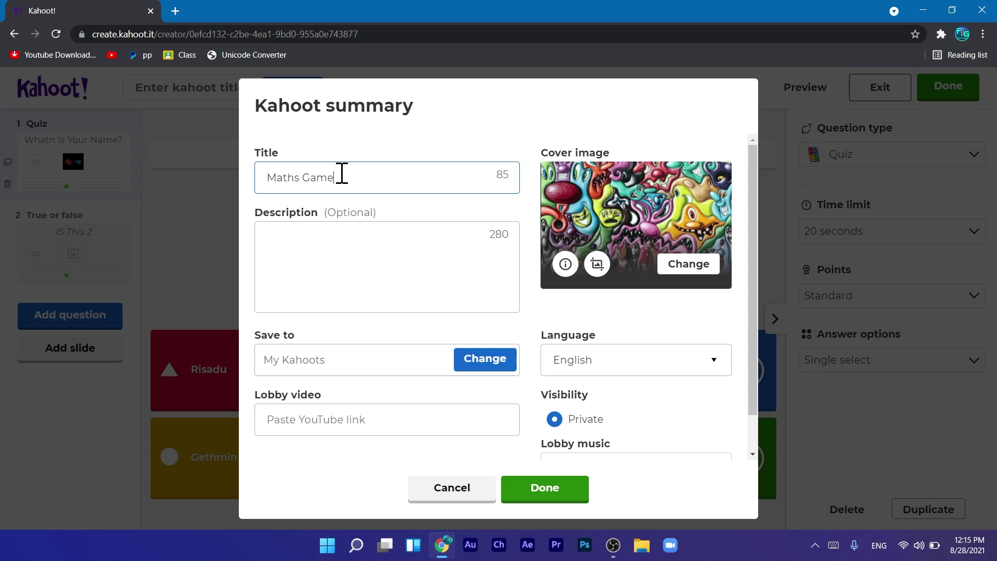
{"action": "left_click", "coordinate": [333, 253]}
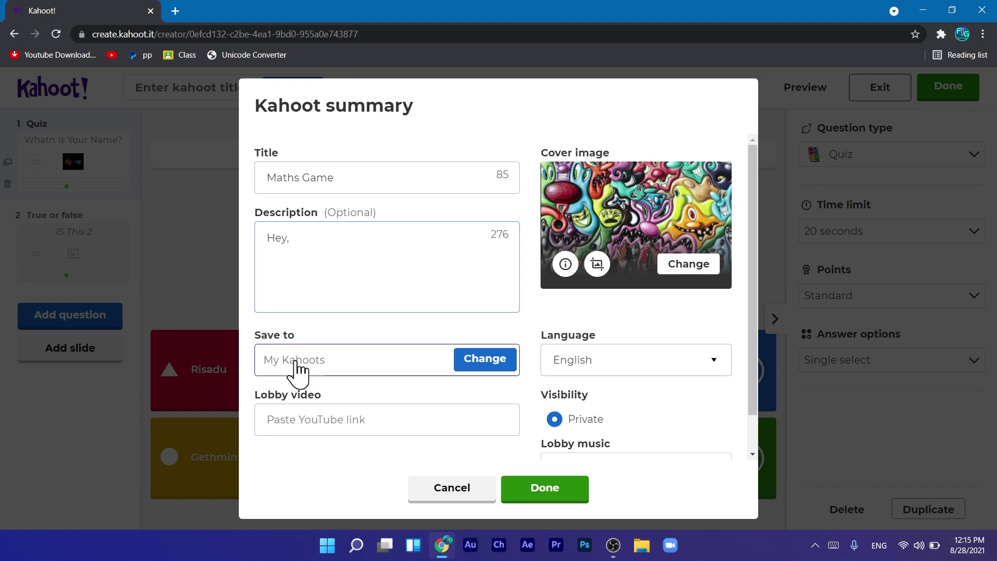
- Review the save location, lobby video, language and visibility settings, leaving My Kahoots, English and Private selected
{"action": "left_click", "coordinate": [400, 360]}
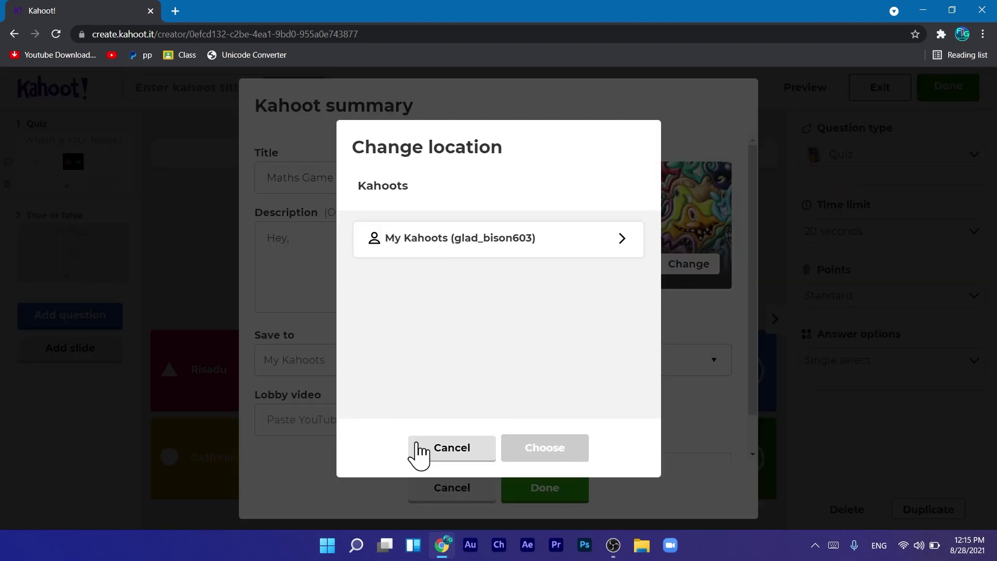
{"action": "left_click", "coordinate": [448, 453]}
{"action": "left_click", "coordinate": [380, 415]}
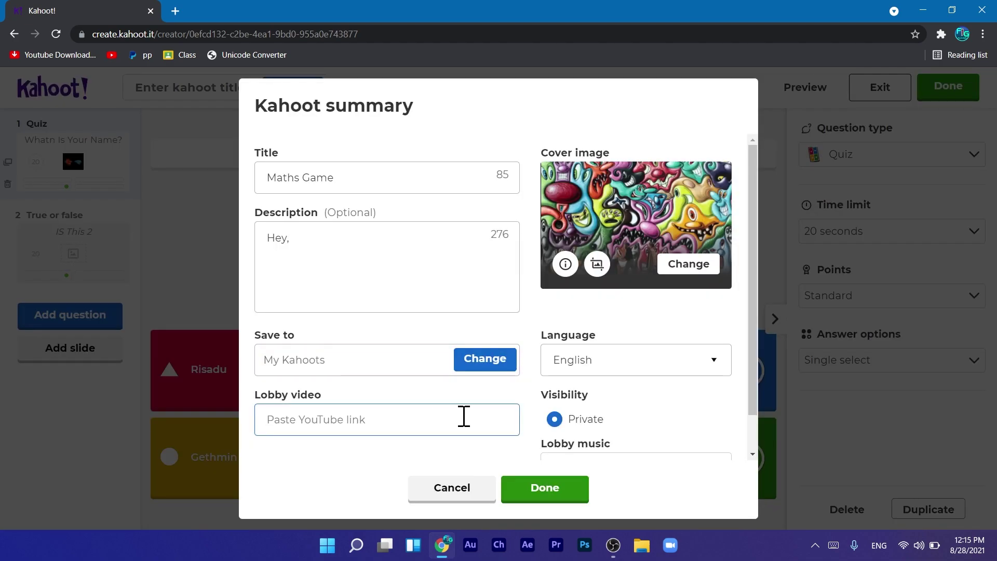
{"action": "scroll", "coordinate": [488, 415], "scroll_direction": "down", "scroll_amount": 1}
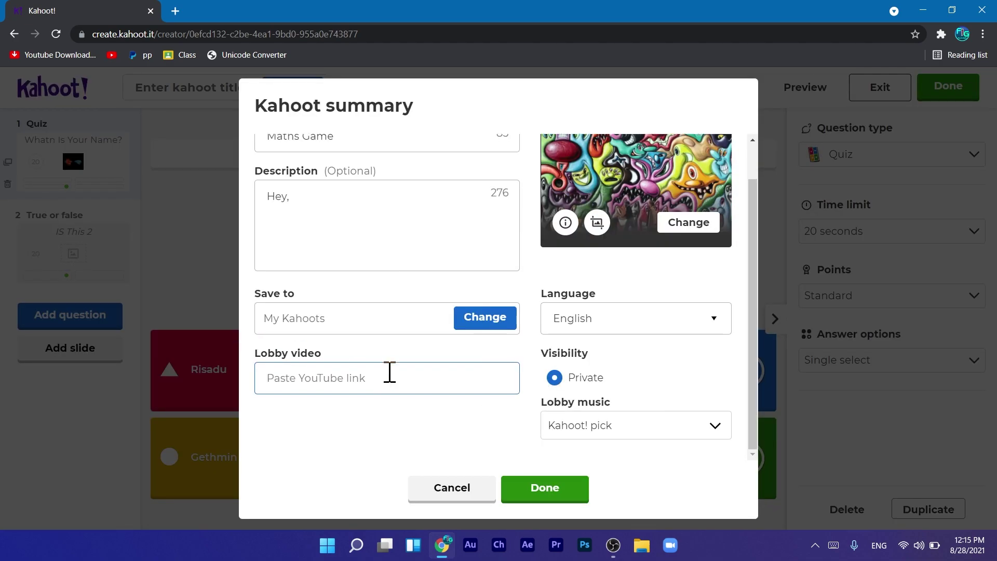
{"action": "left_click", "coordinate": [580, 325]}
{"action": "left_click", "coordinate": [686, 328]}
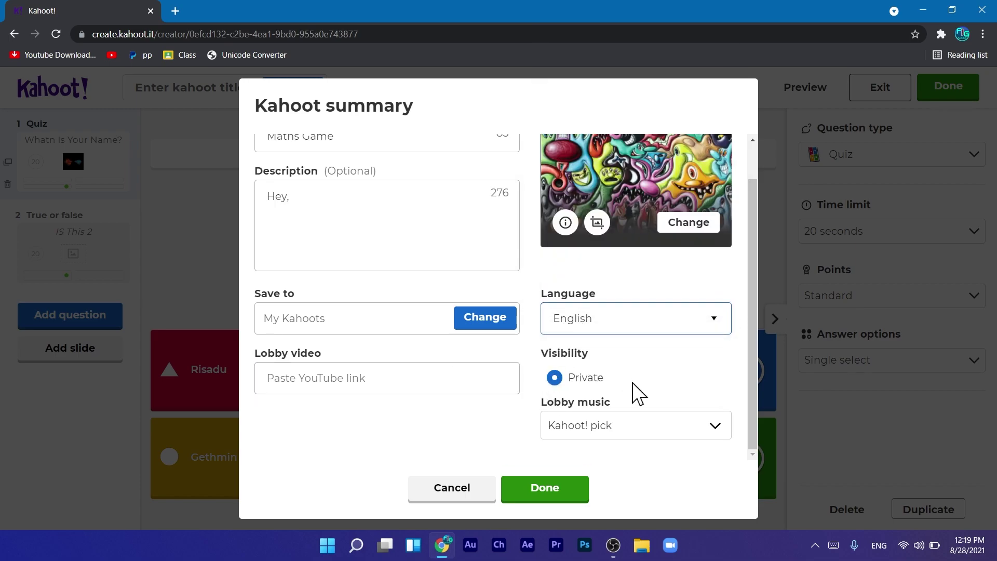
{"action": "left_click", "coordinate": [553, 377]}
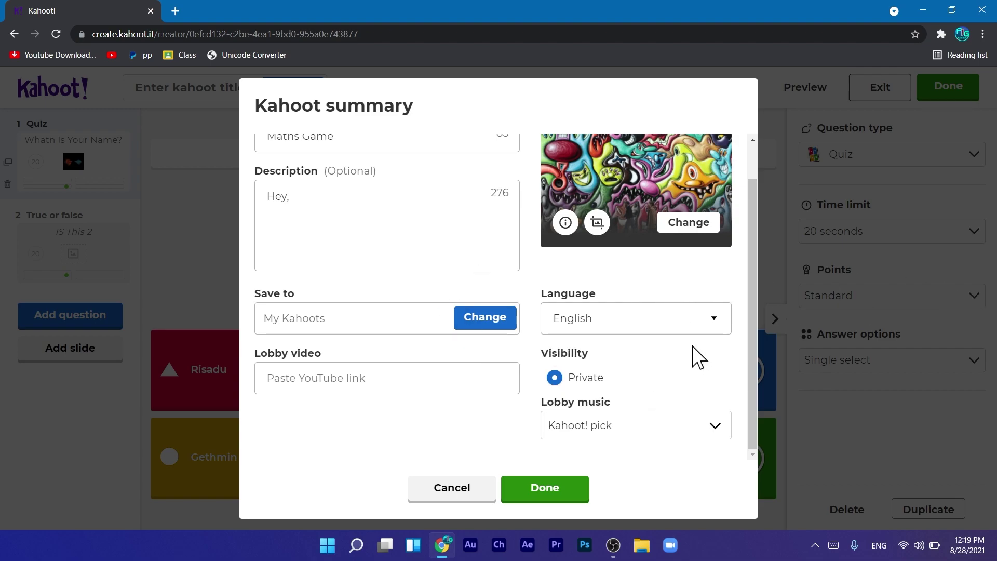
- Browse the lobby music choices and listen to the Beatbox and Futuristic samples, keeping Kahoot! pick
{"action": "left_click", "coordinate": [640, 437]}
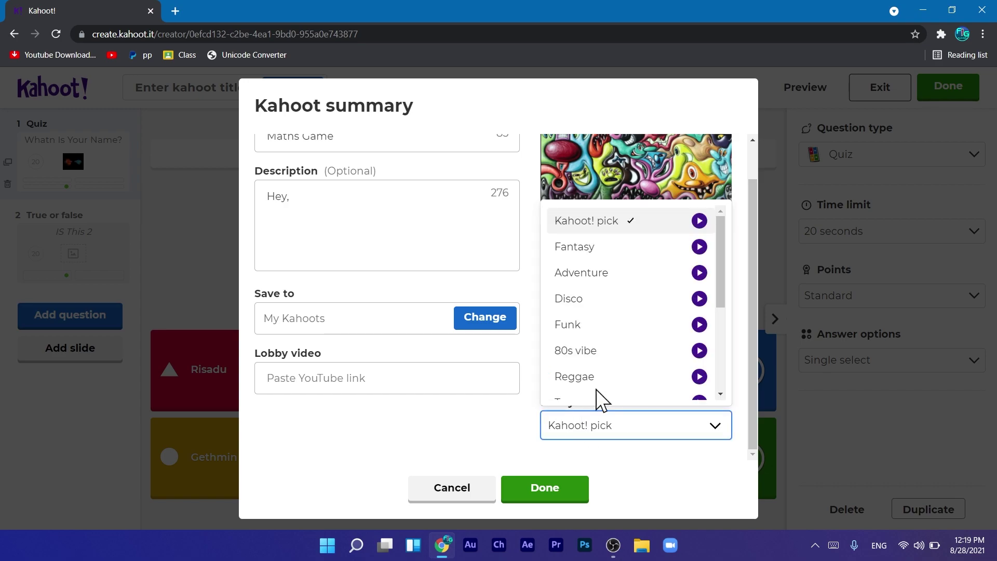
{"action": "scroll", "coordinate": [672, 314], "scroll_direction": "down", "scroll_amount": 3}
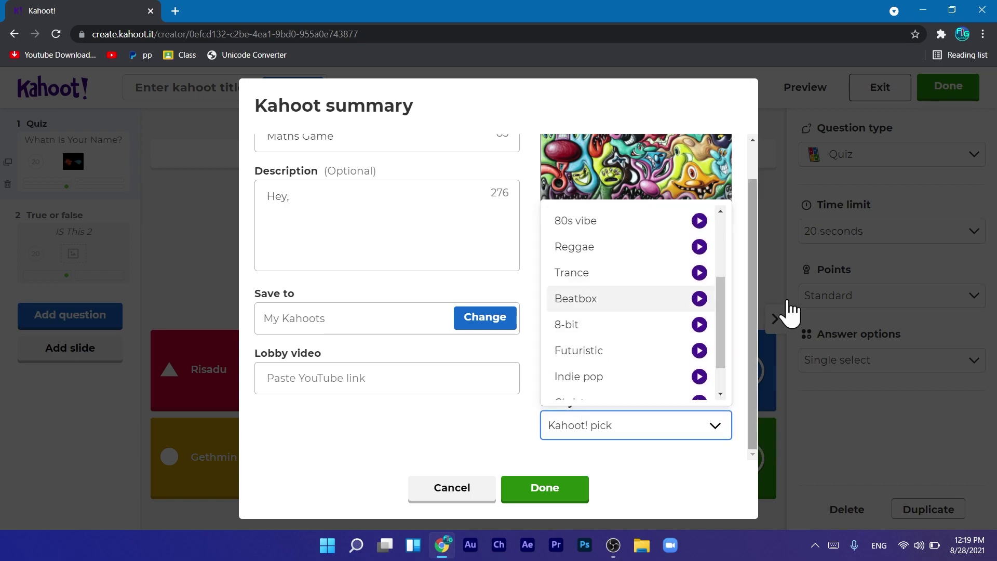
{"action": "left_click", "coordinate": [699, 298]}
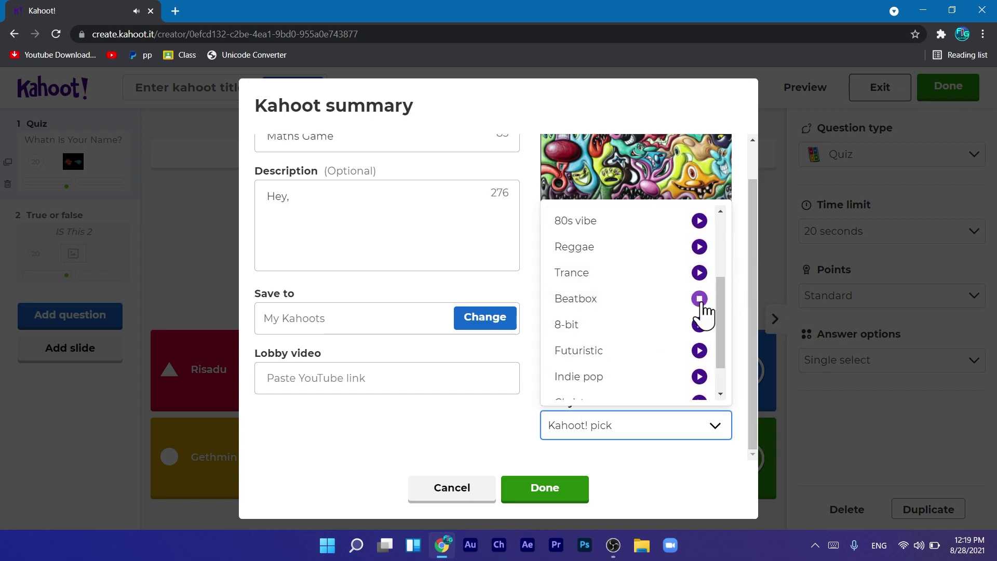
{"action": "left_click", "coordinate": [699, 351]}
{"action": "left_click", "coordinate": [454, 430]}
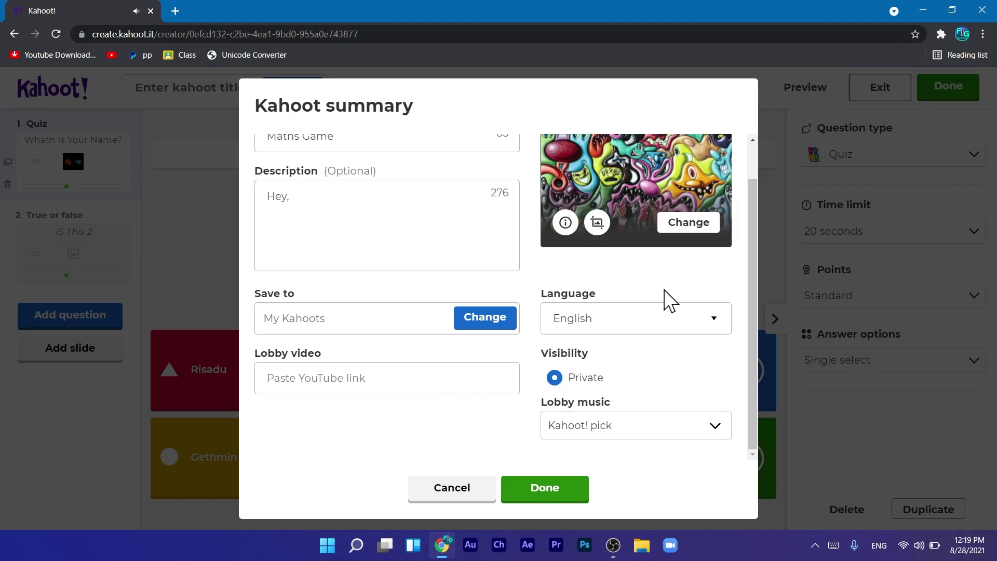
- Replace the cover image with the picture of the red and blue fighting fish, and save the kahoot summary
{"action": "left_click", "coordinate": [682, 224]}
{"action": "left_click", "coordinate": [562, 171]}
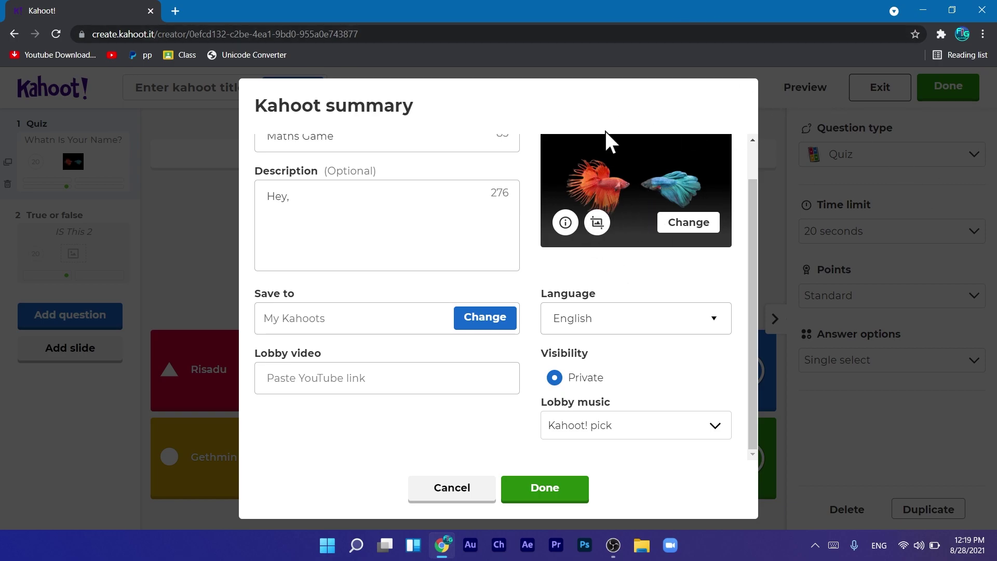
{"action": "left_click", "coordinate": [547, 495]}
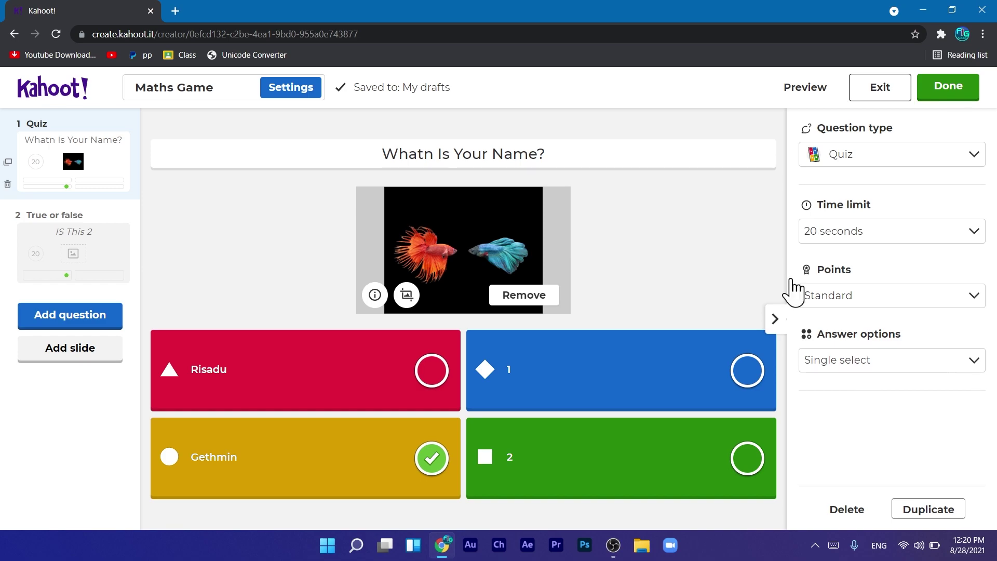
- Preview the kahoot's first question, exit the preview, and finish the kahoot so it is saved to the library
{"action": "left_click", "coordinate": [807, 89]}
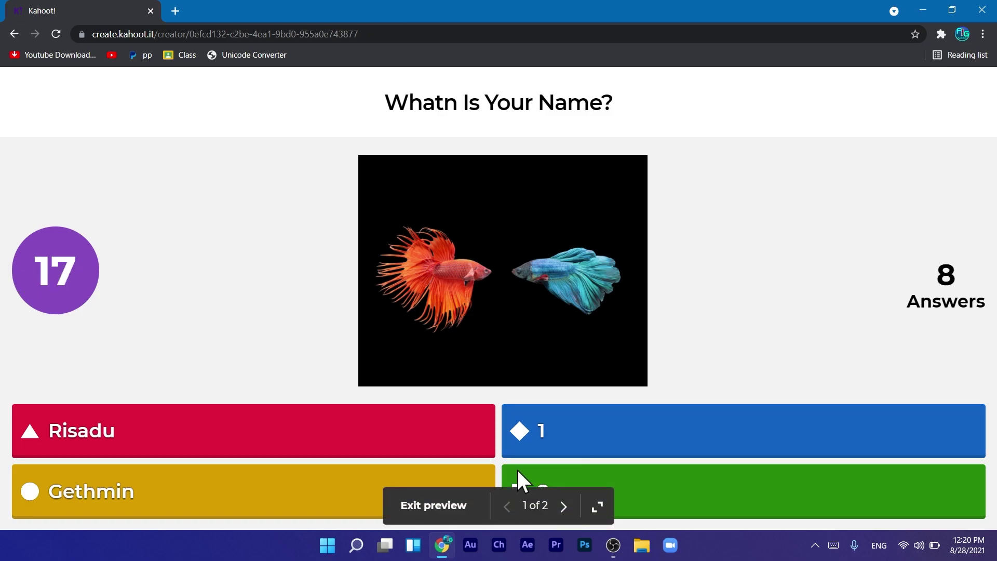
{"action": "left_click", "coordinate": [464, 509]}
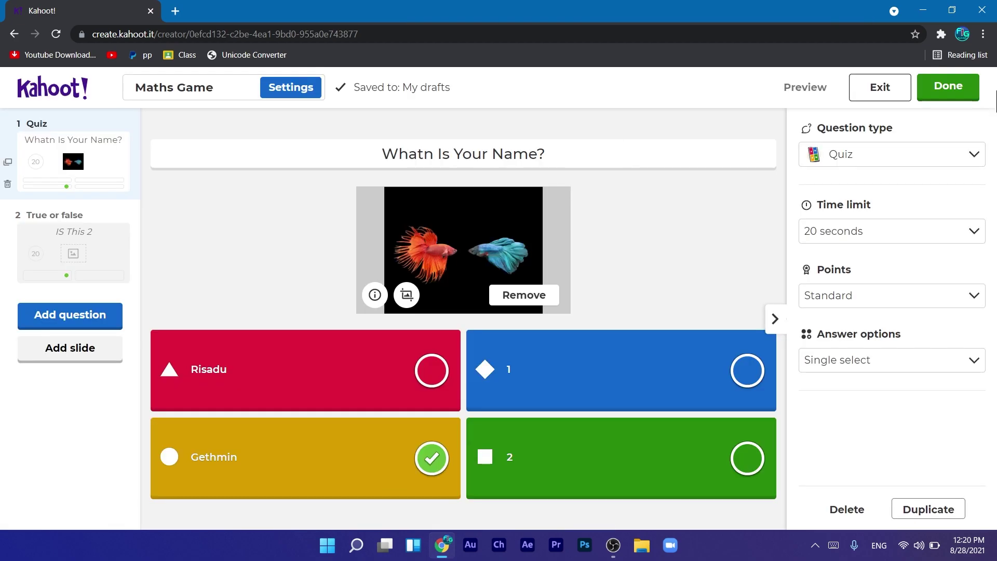
{"action": "left_click", "coordinate": [940, 94]}
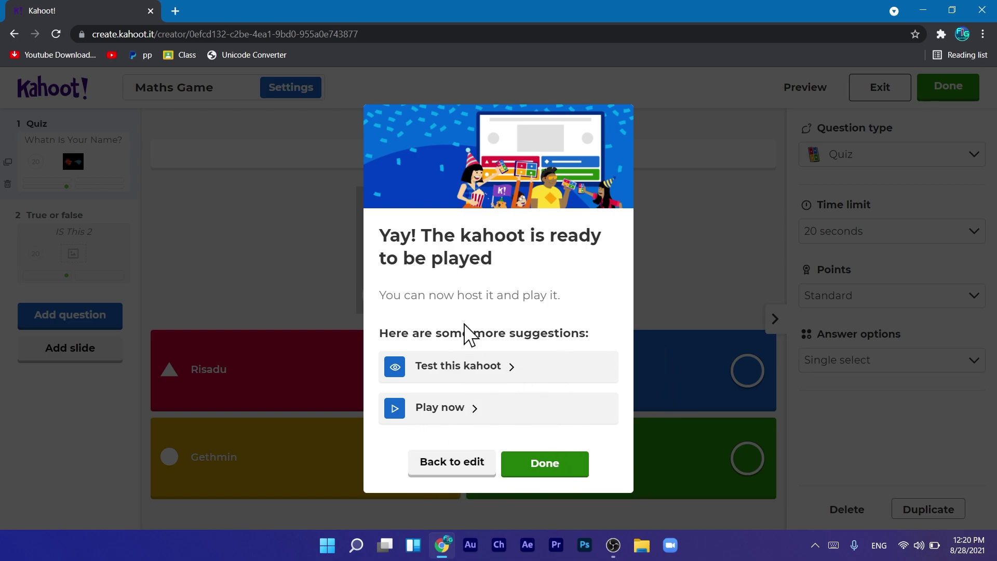
{"action": "left_click", "coordinate": [555, 468]}
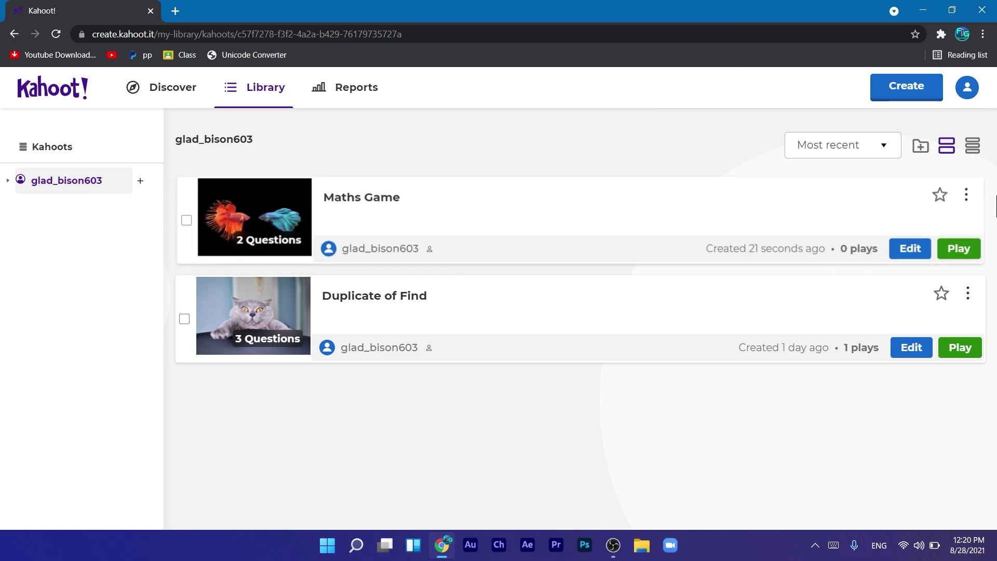
- Review the ways to play Maths Game and its management options in the library without choosing any
{"action": "left_click", "coordinate": [960, 249]}
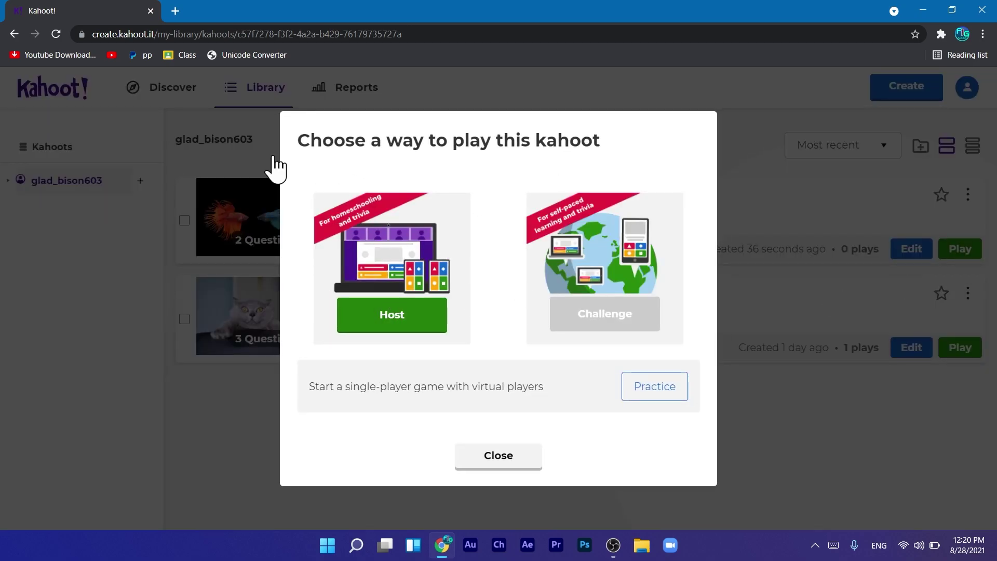
{"action": "left_click", "coordinate": [526, 456]}
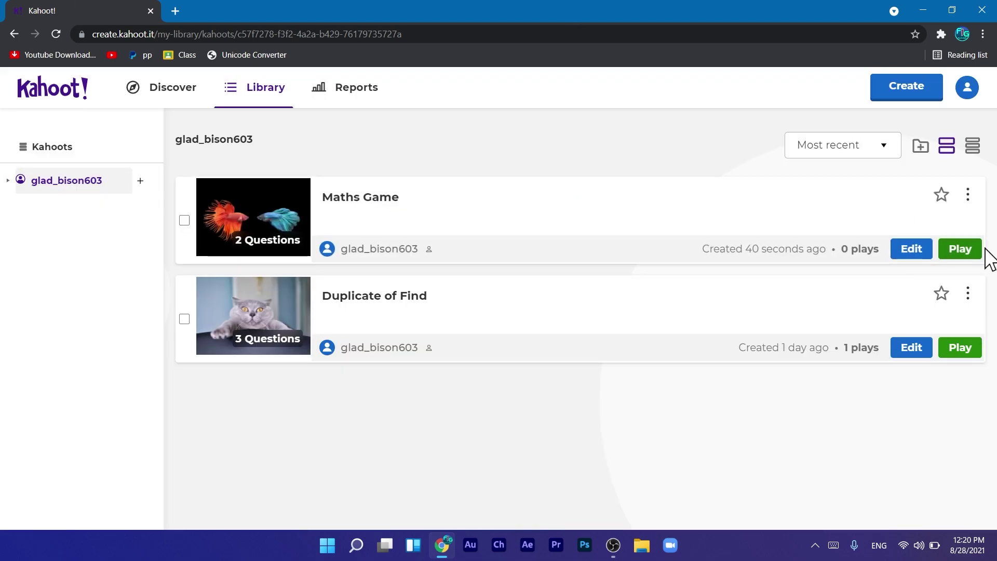
{"action": "left_click", "coordinate": [968, 195]}
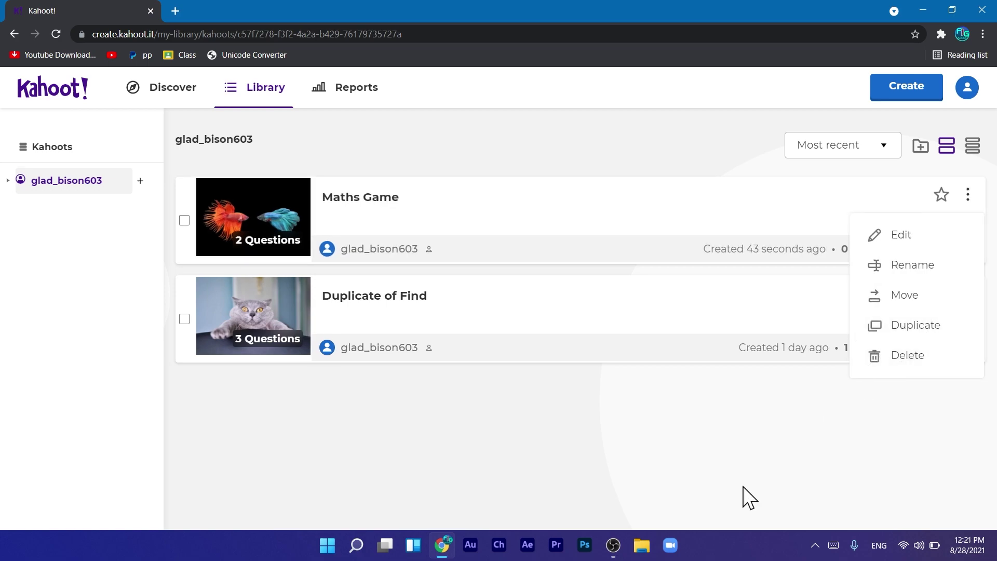
{"action": "left_click", "coordinate": [730, 193]}
- Open the details page of Maths Game and examine its favorites, plays and players figures
{"action": "left_click", "coordinate": [261, 216]}
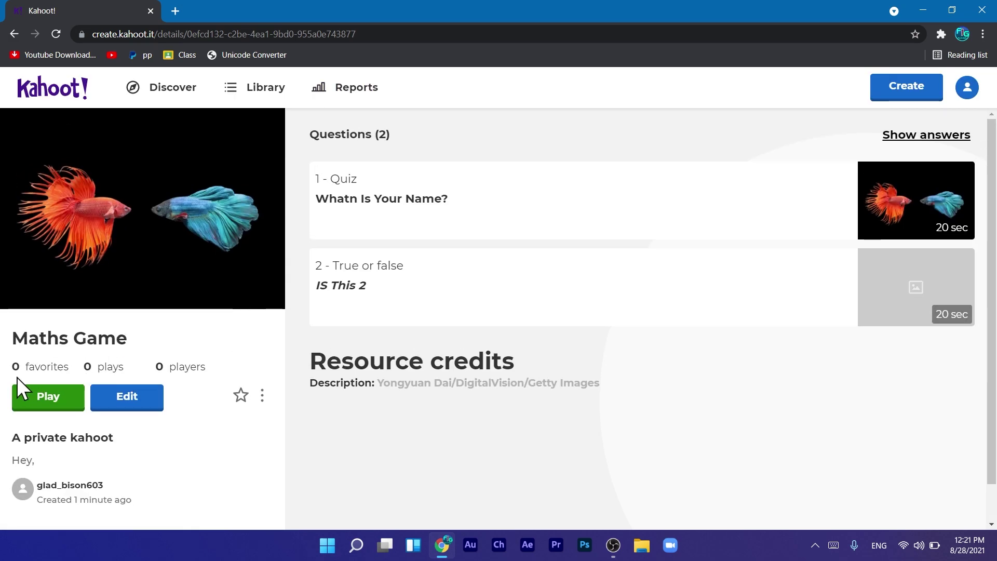
{"action": "left_click_drag", "start_coordinate": [20, 377], "coordinate": [22, 367]}
{"action": "left_click", "coordinate": [117, 367]}
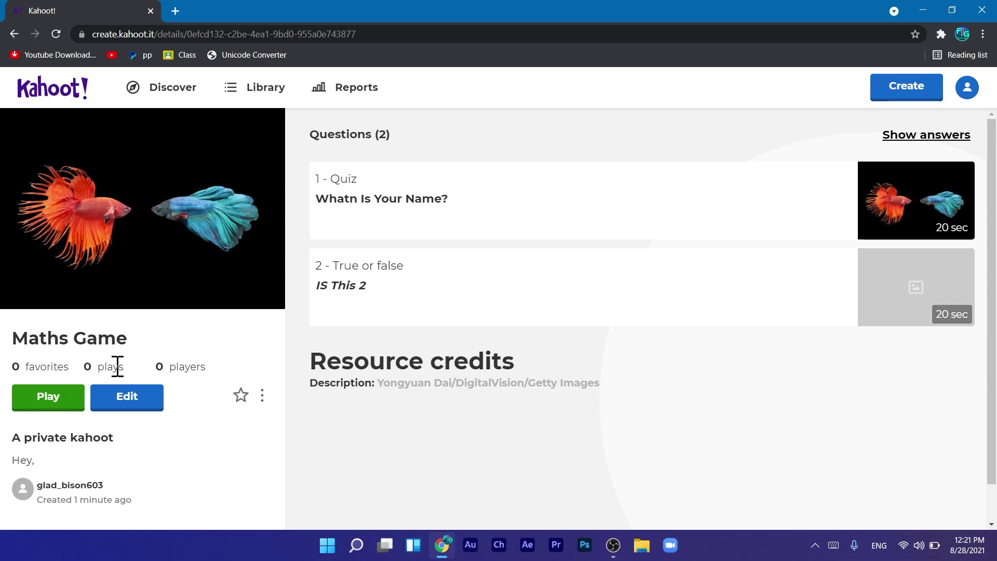
{"action": "double_click", "coordinate": [202, 366]}
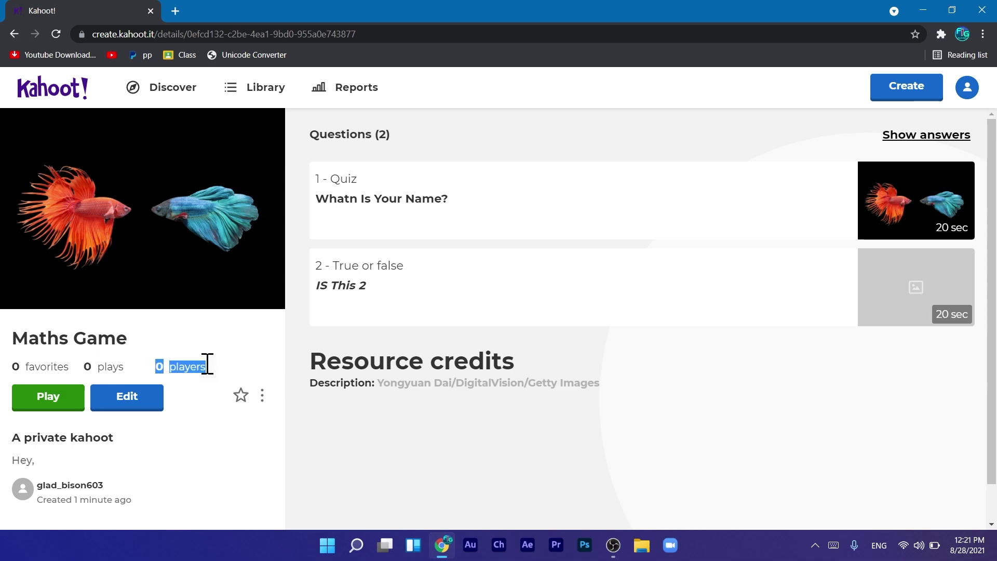
{"action": "left_click", "coordinate": [123, 367]}
{"action": "left_click_drag", "start_coordinate": [118, 367], "coordinate": [105, 369]}
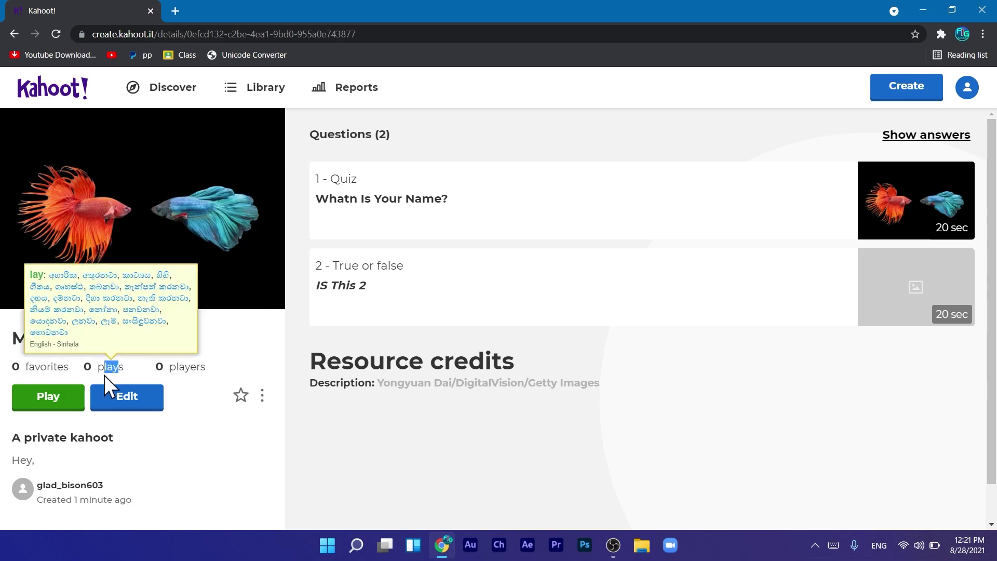
{"action": "left_click", "coordinate": [195, 396]}
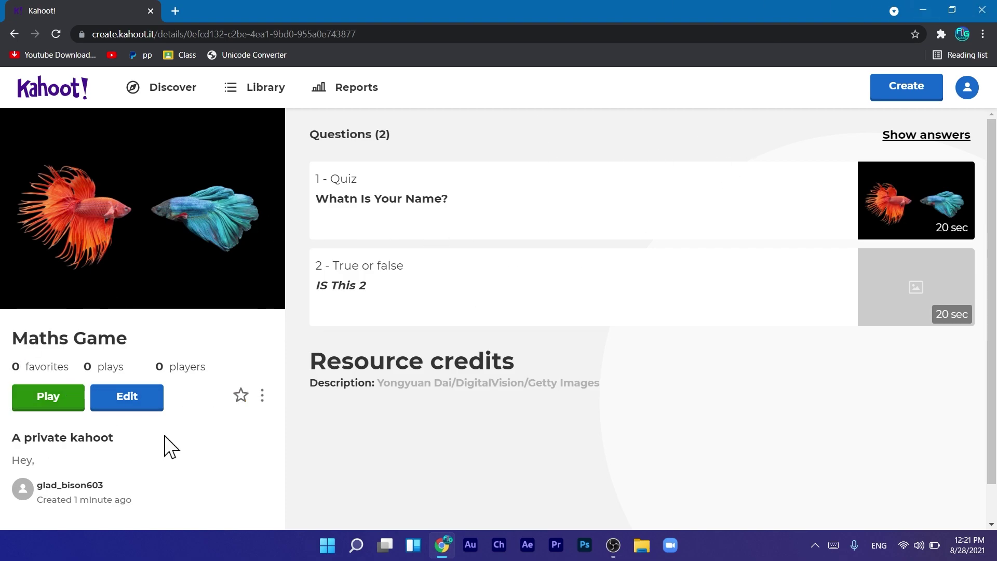
- Host Maths Game from its details page and bring up the browser page where the hosted game opens
{"action": "left_click", "coordinate": [47, 397]}
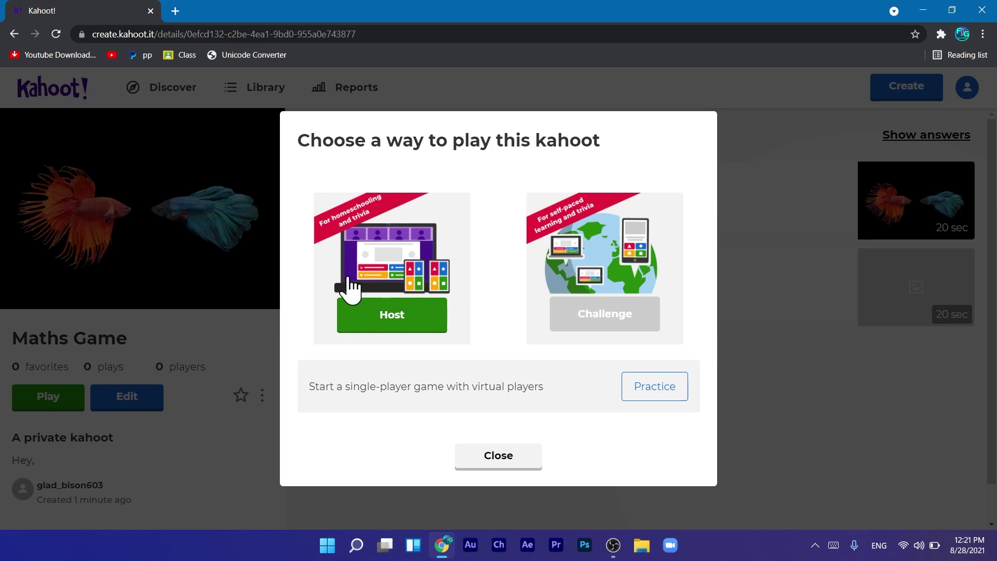
{"action": "left_click", "coordinate": [400, 317]}
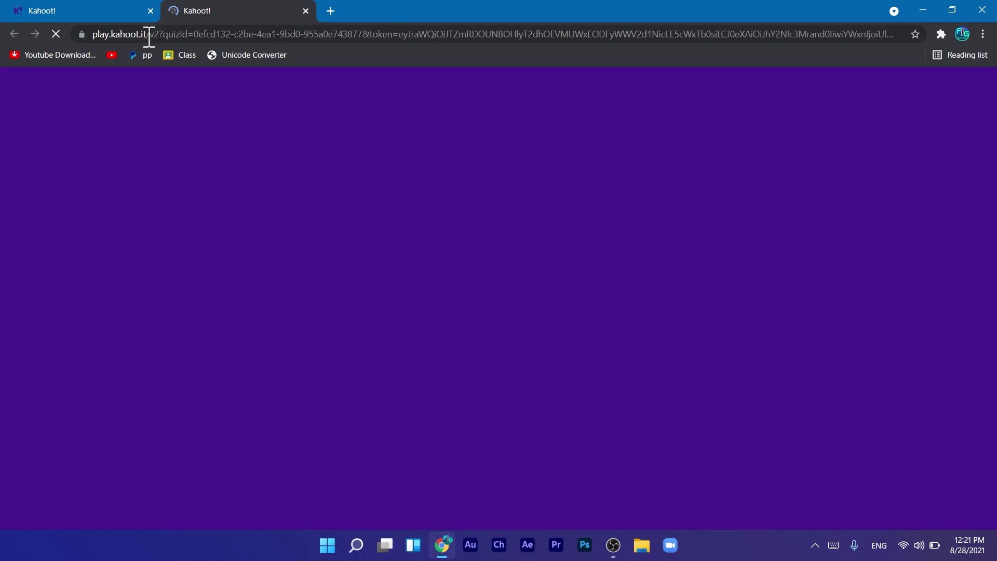
{"action": "left_click", "coordinate": [149, 37]}
{"action": "key", "text": "ctrl+shift+Tab"}
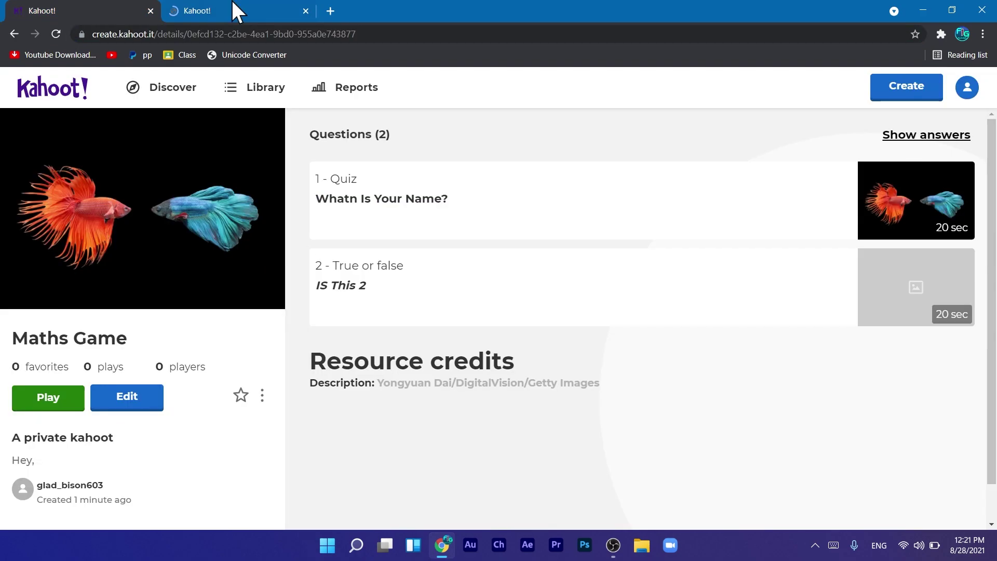
{"action": "left_click", "coordinate": [236, 10]}
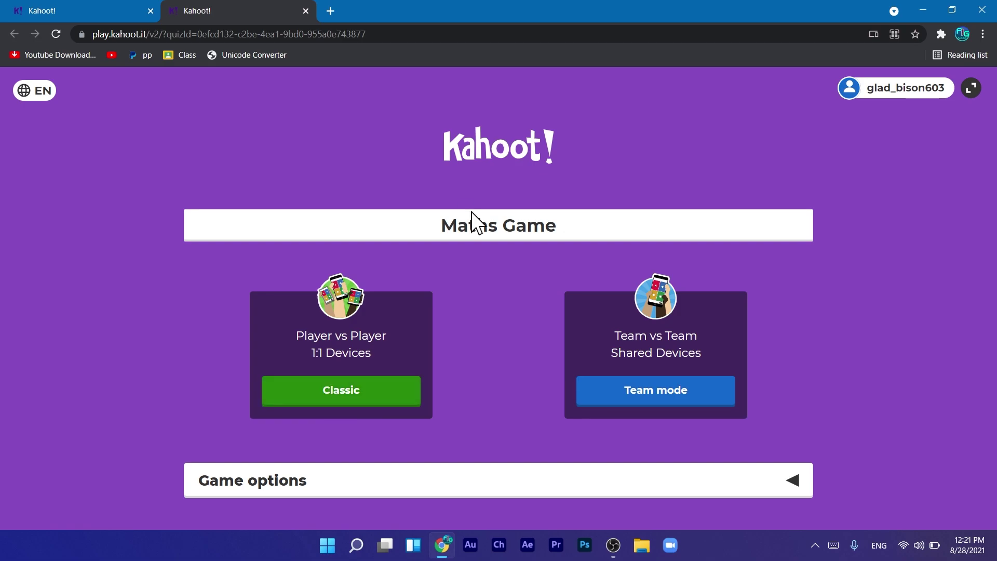
- Try the full-screen view and leave it, and start the game in Classic Player vs Player mode
{"action": "left_click", "coordinate": [970, 88]}
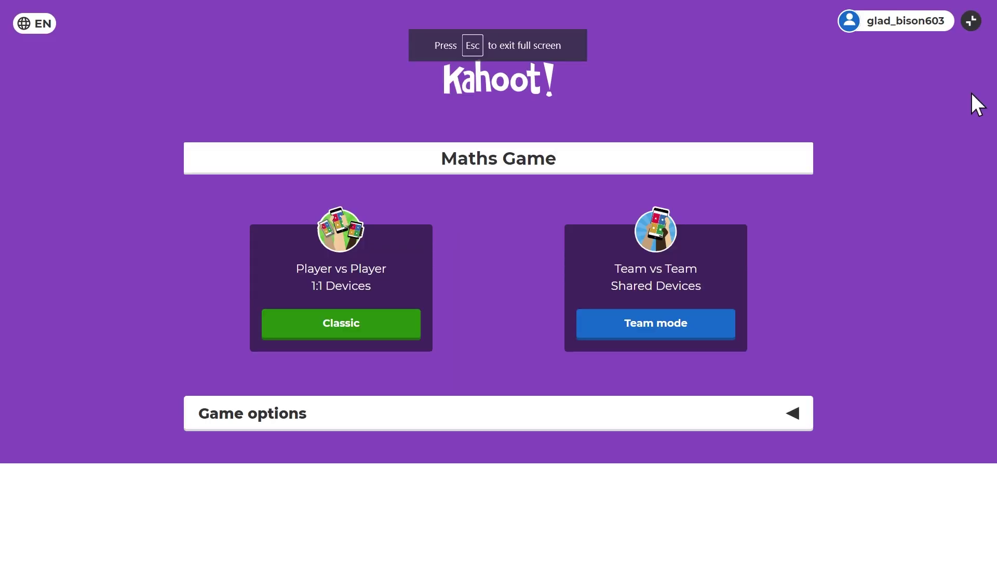
{"action": "key", "text": "Escape"}
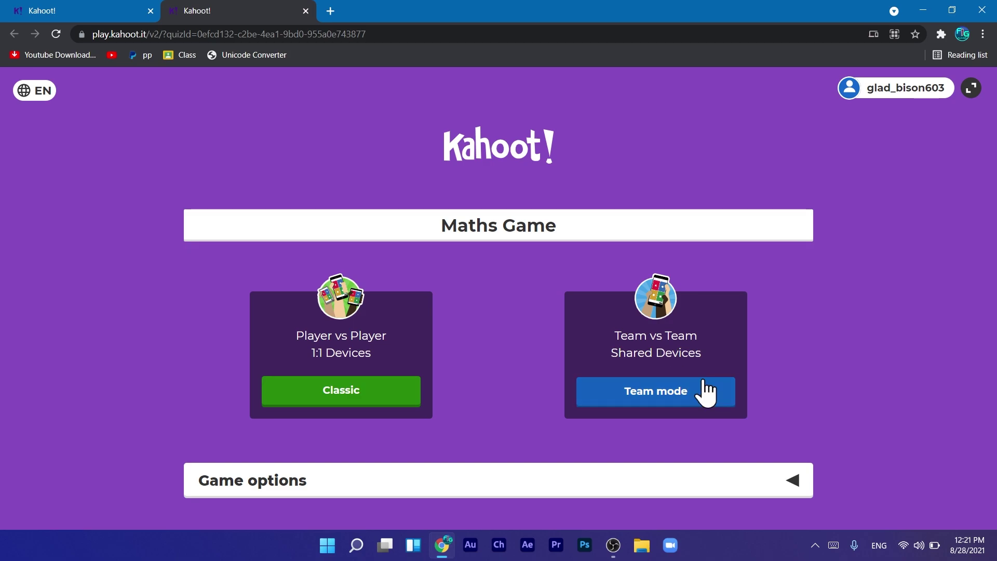
{"action": "left_click", "coordinate": [364, 391]}
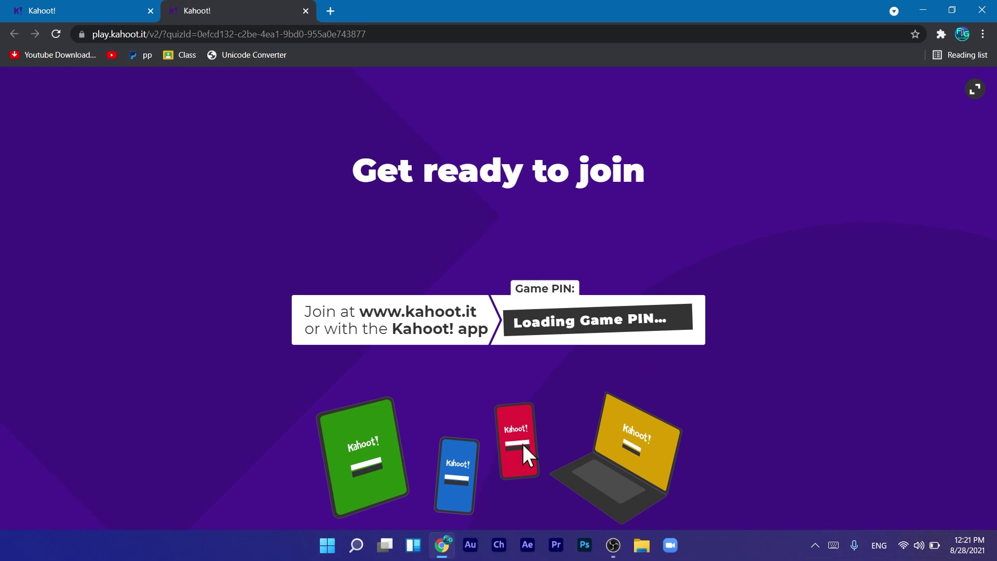
{"action": "left_click", "coordinate": [329, 12]}
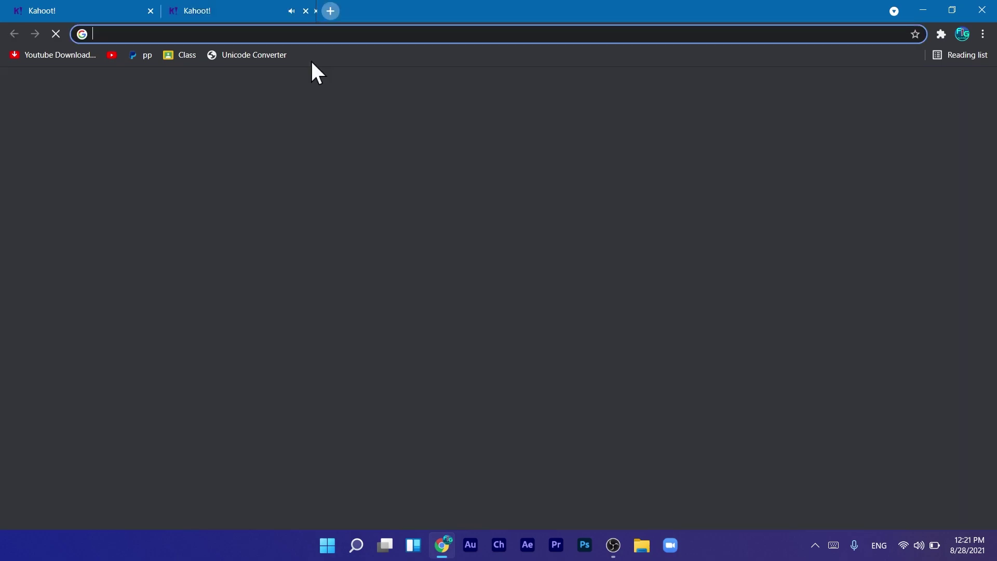
{"action": "key", "text": "ctrl+shift+Tab"}
{"action": "left_click_drag", "start_coordinate": [491, 101], "coordinate": [348, 109]}
{"action": "right_click", "coordinate": [352, 110]}
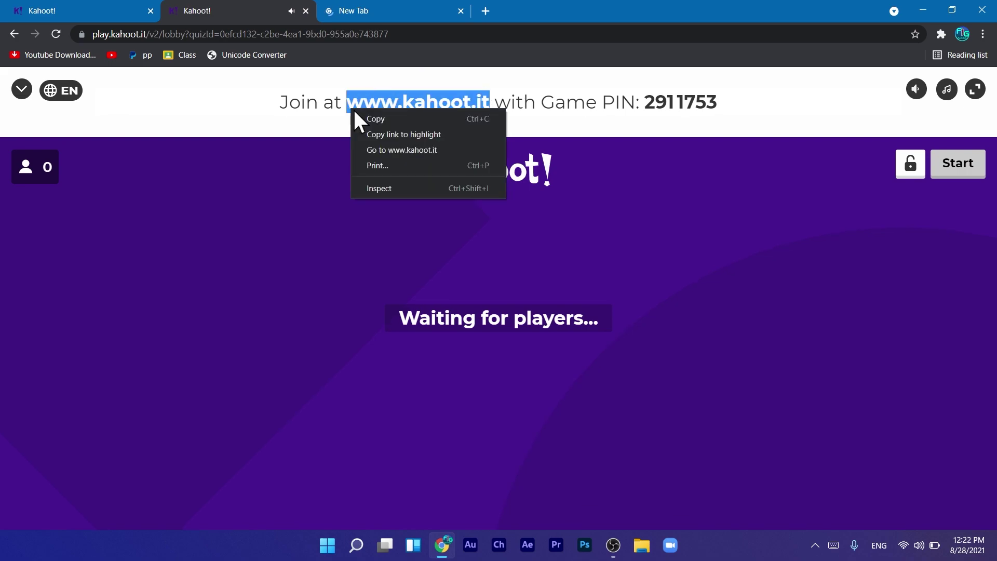
{"action": "left_click", "coordinate": [381, 119]}
{"action": "key", "text": "ctrl+Tab"}
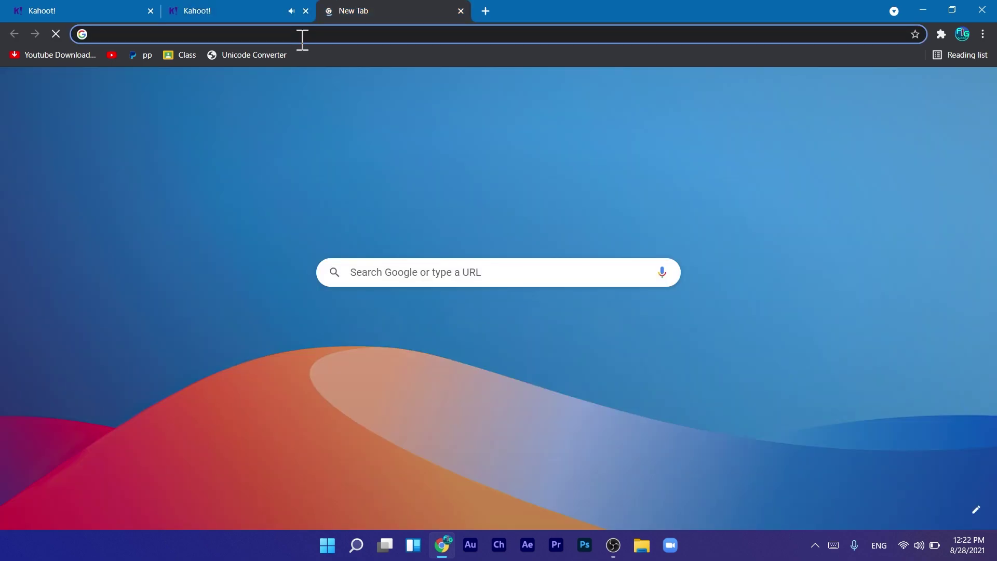
{"action": "key", "text": "ctrl+v"}
{"action": "key", "text": "Return"}
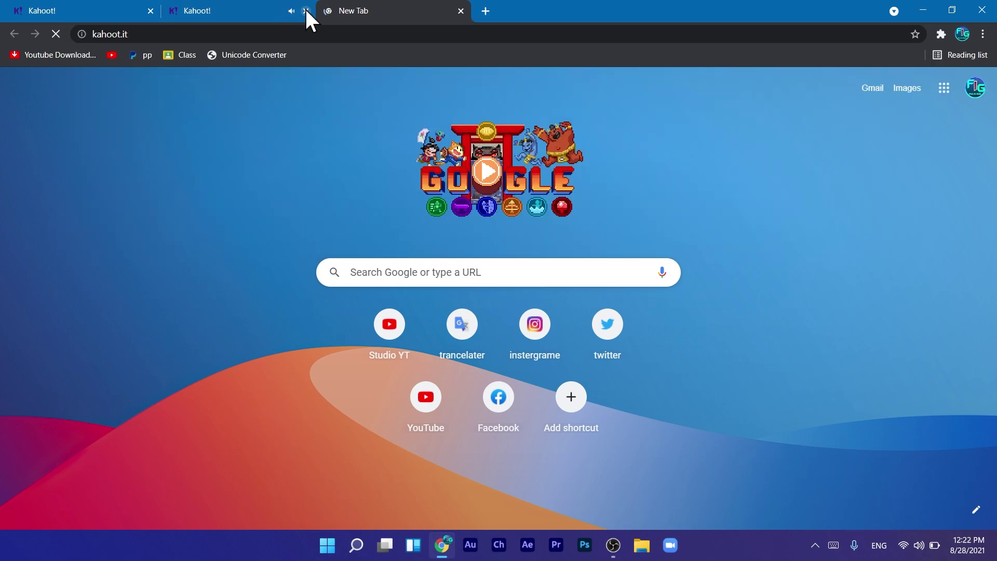
- Copy the game PIN from the host lobby, submit it on the player join page, and check the lobby for players
{"action": "left_click", "coordinate": [300, 10]}
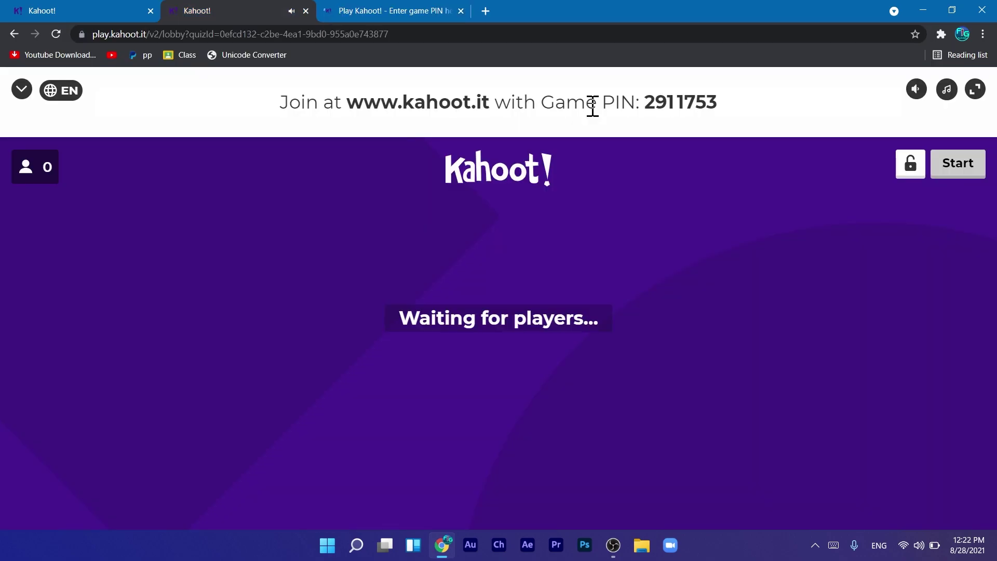
{"action": "double_click", "coordinate": [655, 100]}
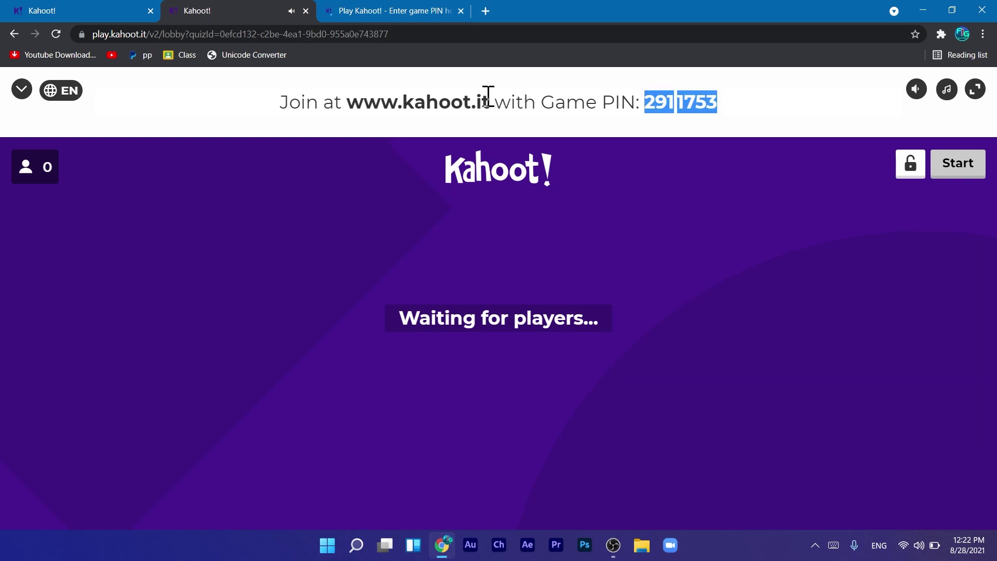
{"action": "left_click", "coordinate": [488, 100]}
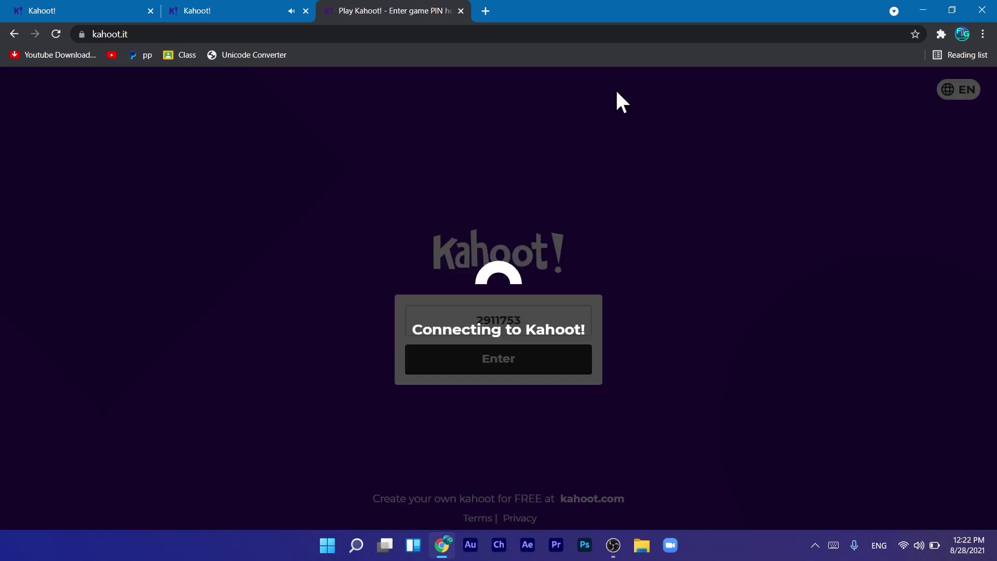
{"action": "key", "text": "ctrl+shift+Tab"}
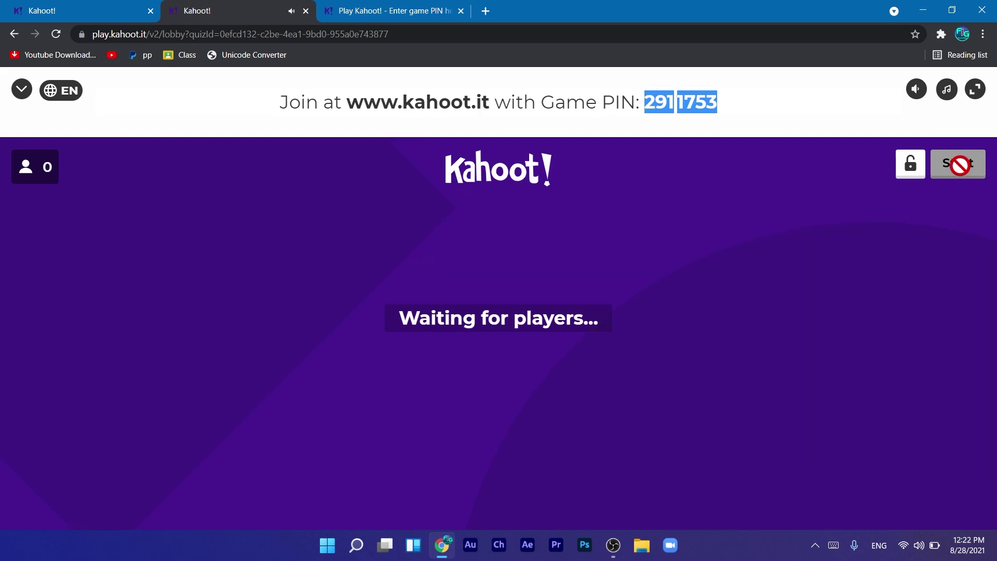
- Spin once for a random nickname on the player page and join the game with it
{"action": "key", "text": "ctrl+Tab"}
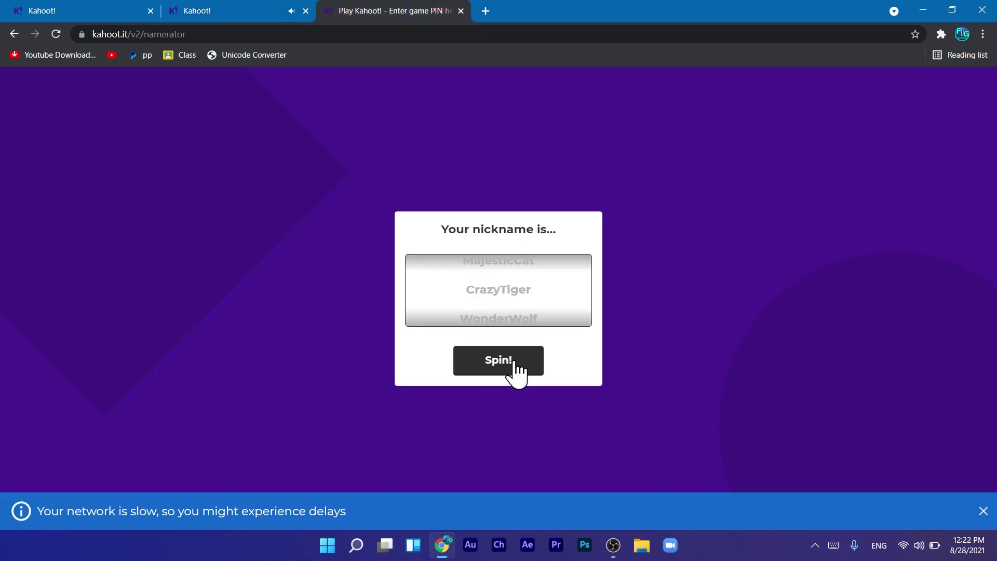
{"action": "left_click", "coordinate": [516, 370]}
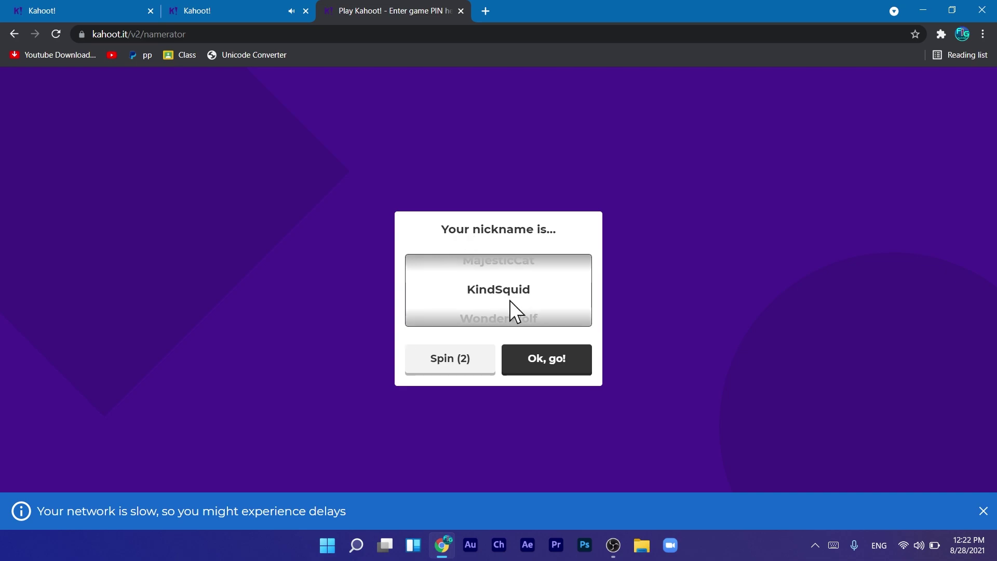
{"action": "key", "text": "Return"}
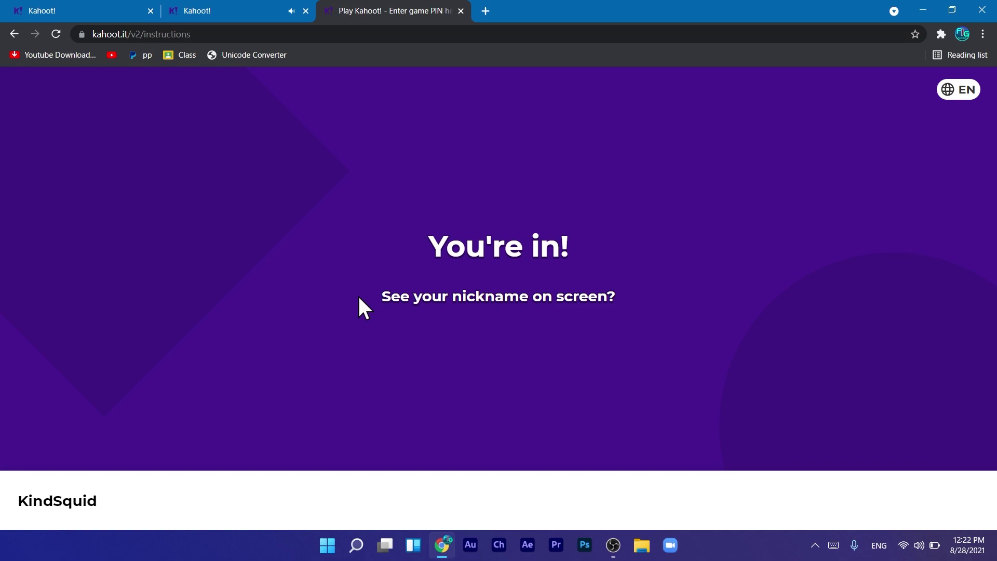
- Start the game from the host lobby and check the loading state on the player page
{"action": "key", "text": "ctrl+shift+Tab"}
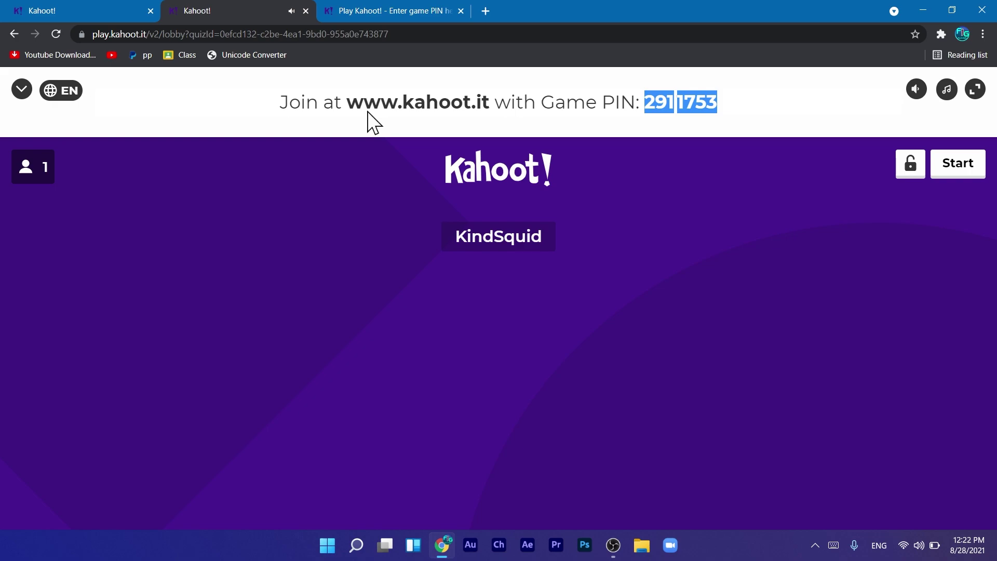
{"action": "left_click", "coordinate": [955, 166]}
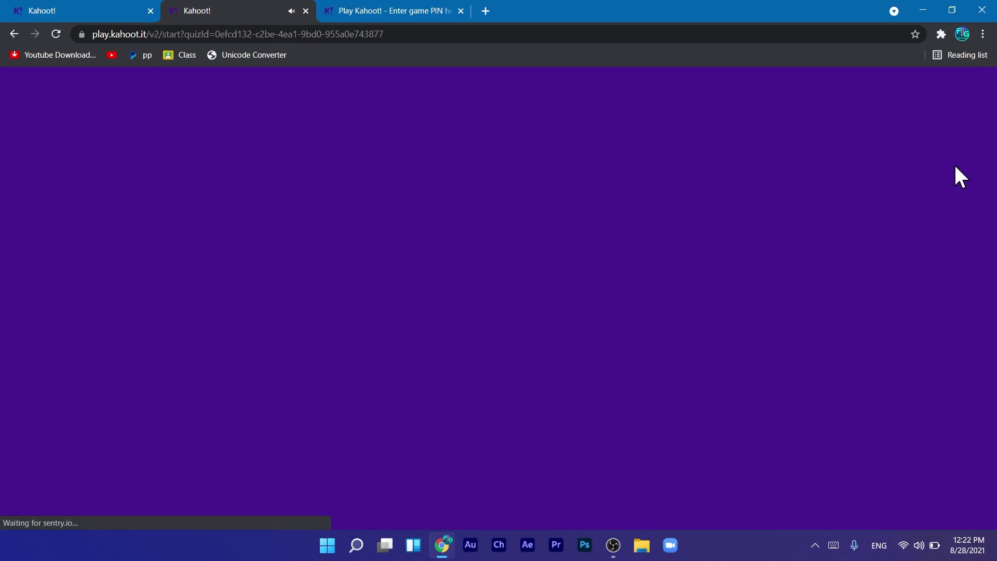
{"action": "key", "text": "ctrl+Tab"}
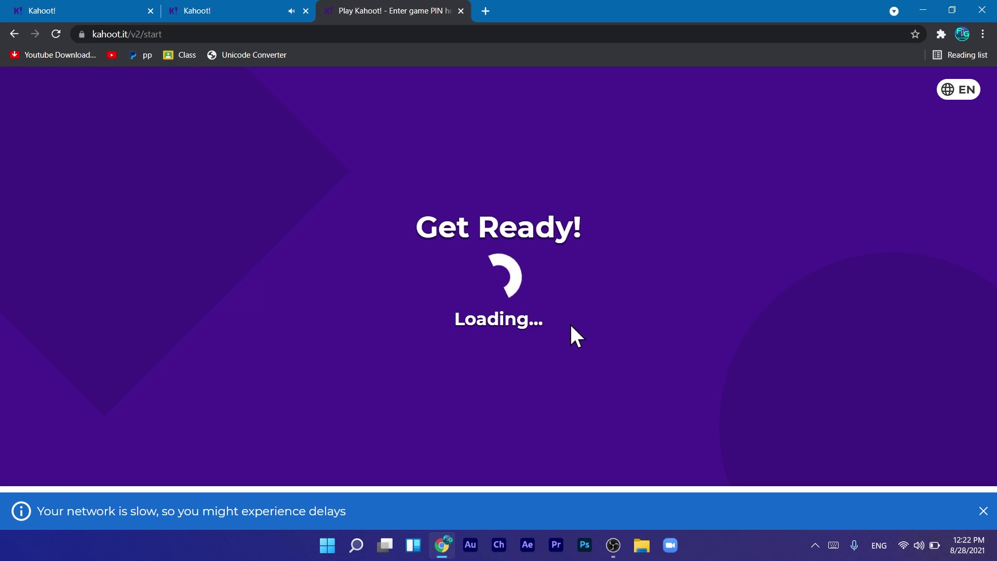
{"action": "key", "text": "ctrl+shift+Tab"}
{"action": "left_click", "coordinate": [376, 10]}
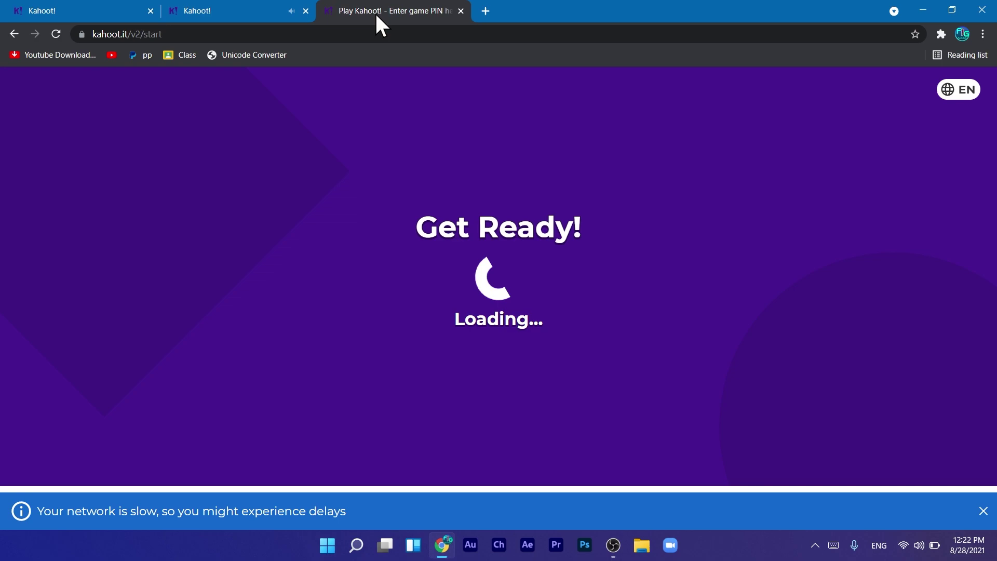
- Close the hosted game and player pages, and exit the browser from the kahoot library
{"action": "left_click", "coordinate": [249, 5]}
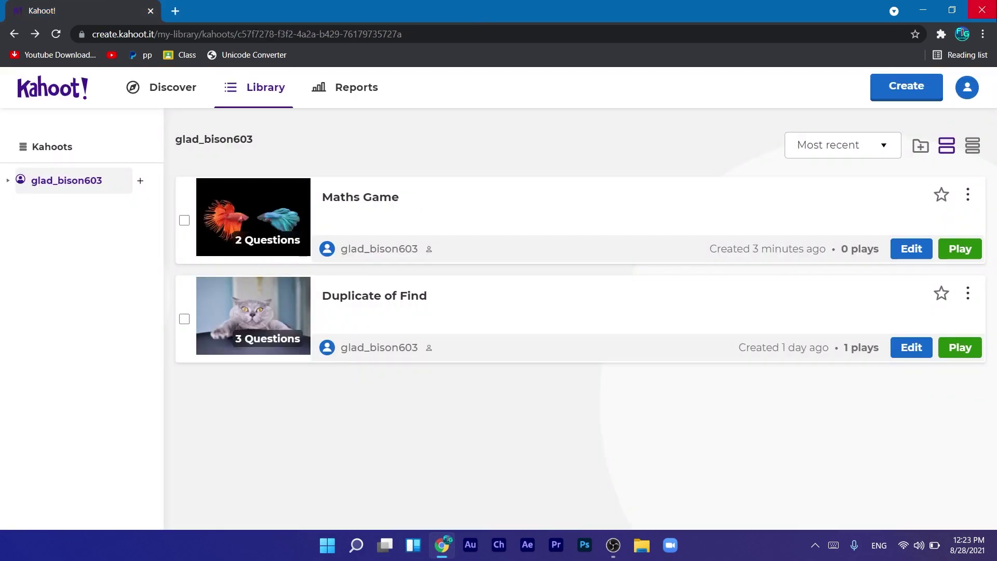
{"action": "left_click", "coordinate": [982, 11]}
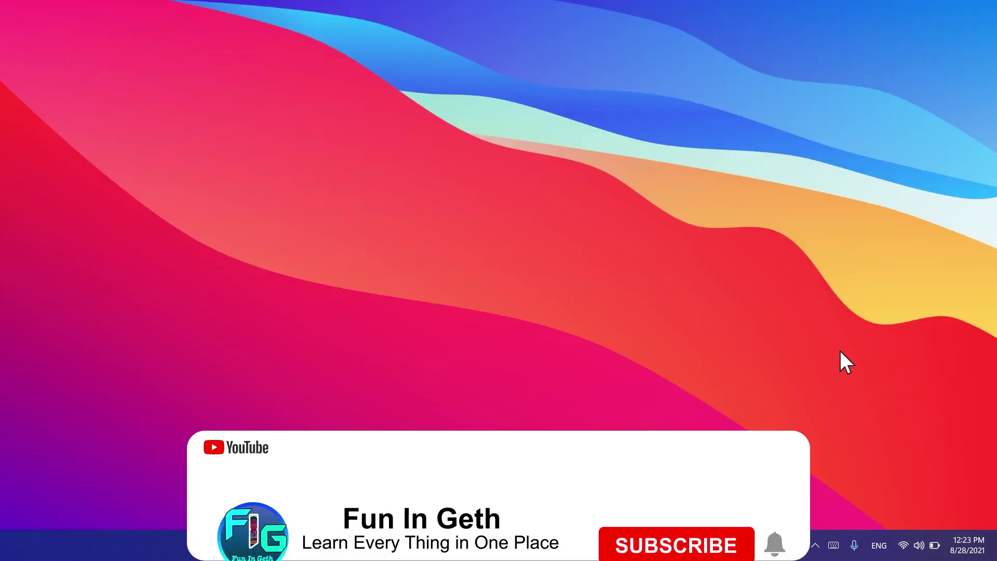